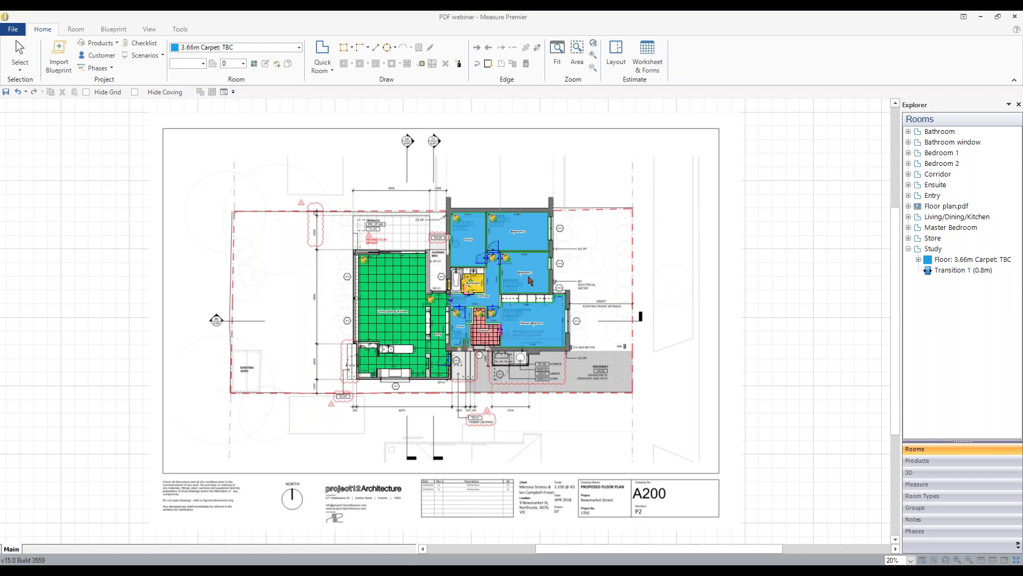
Open the print preview for the floor plan project and refresh it
scroll(478, 282, "up", 2)
scroll(478, 283, "up", 1)
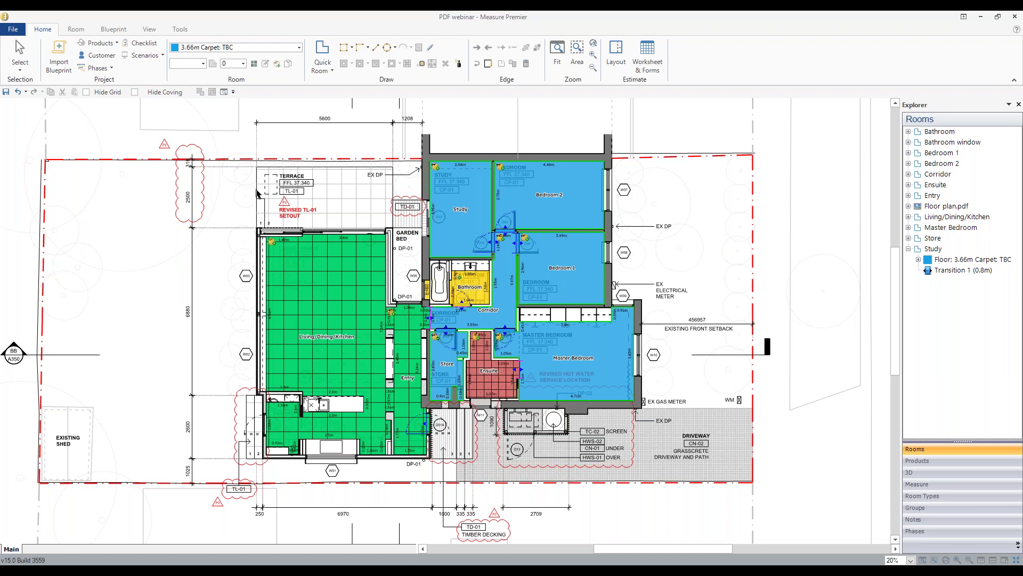
left_click(12, 29)
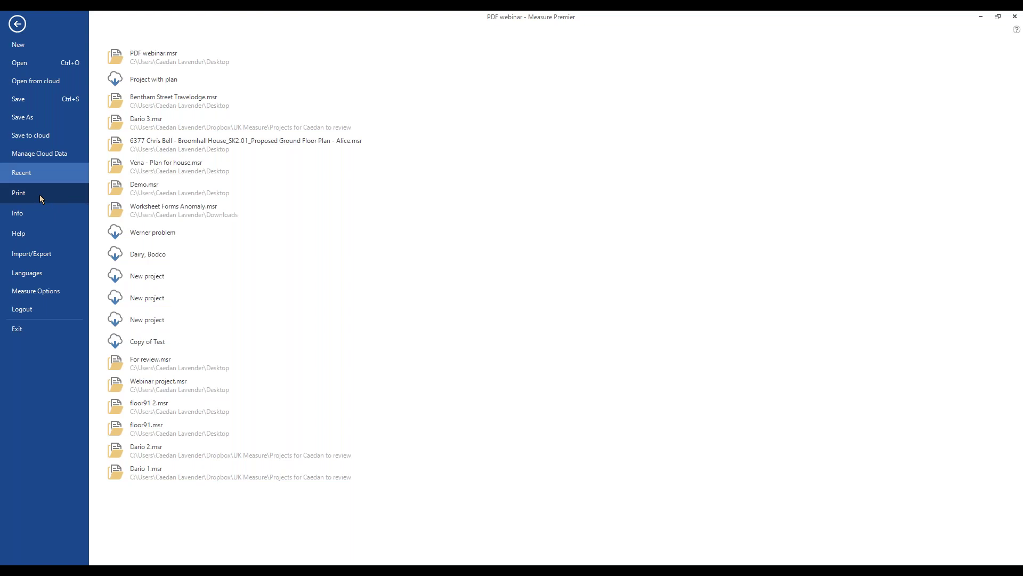
left_click(40, 194)
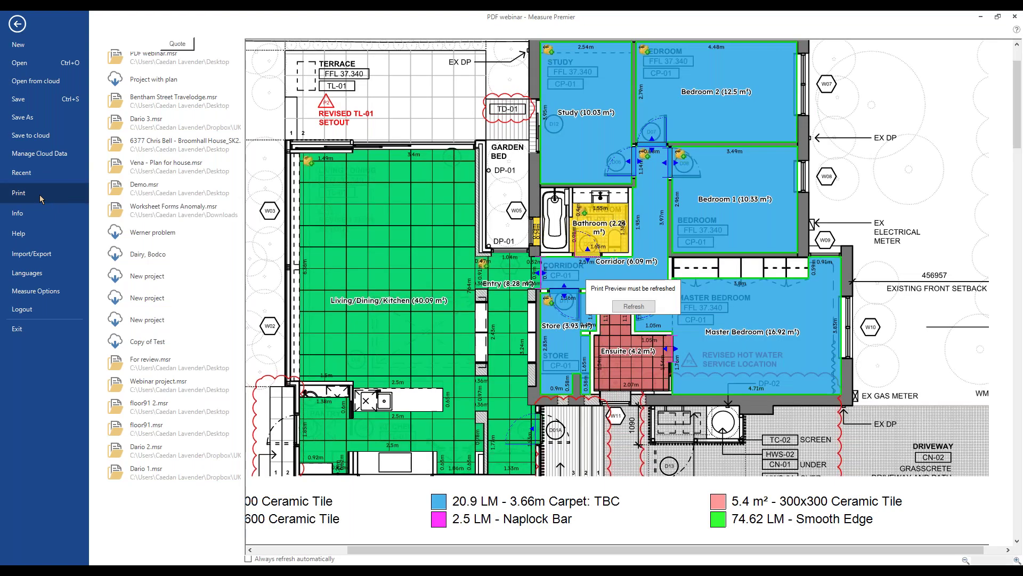
left_click(633, 307)
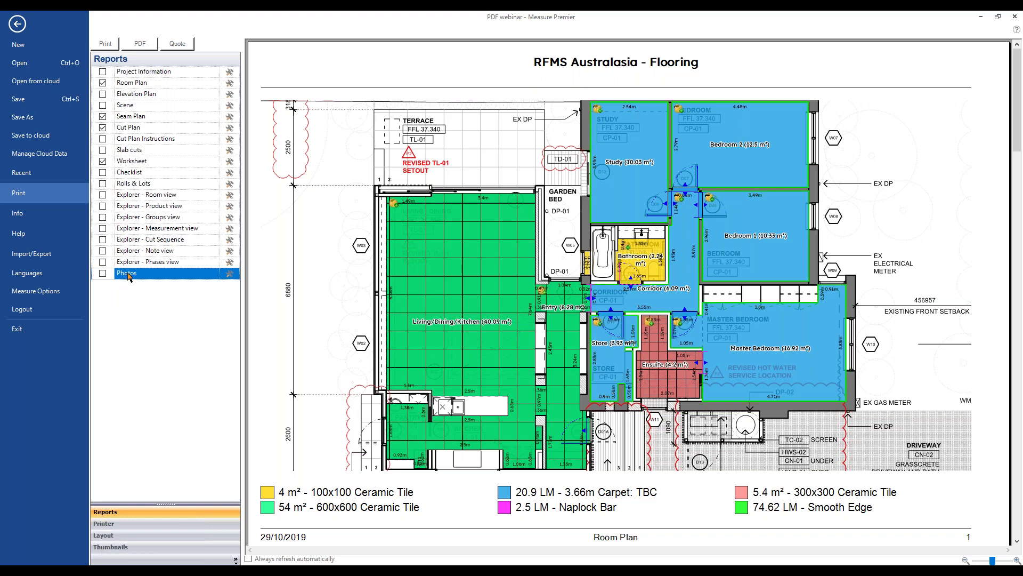
Examine the Room Plan and Seam Plan pages in the preview, focusing on the cut labels and dimensions around Bedroom 1
left_click(147, 84)
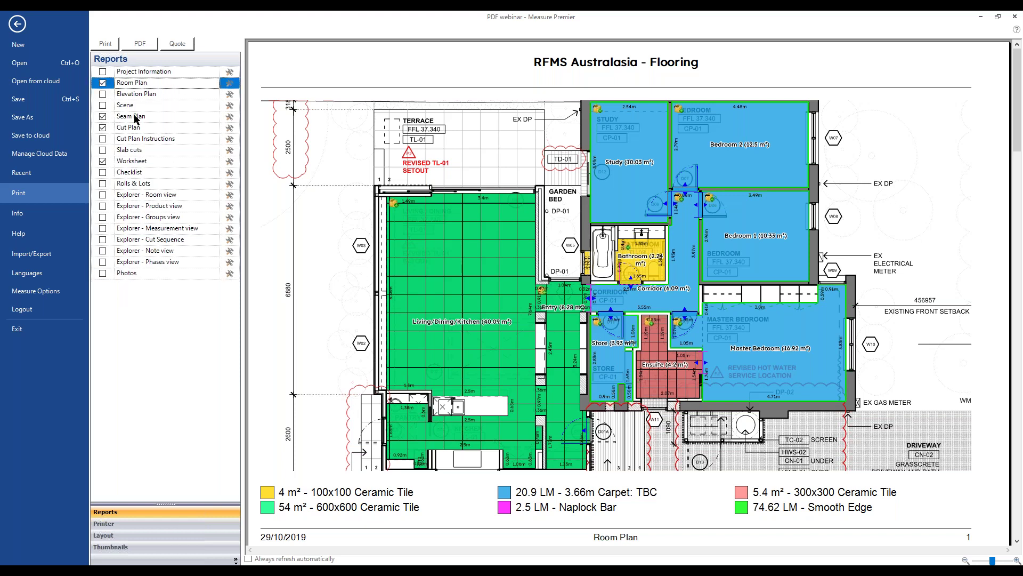
left_click(137, 118)
left_click(154, 85)
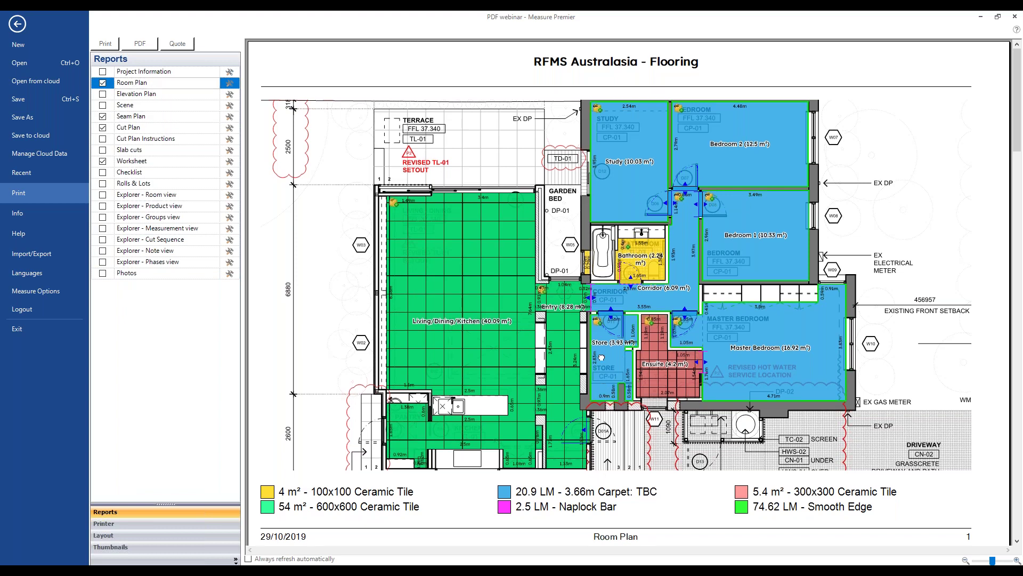
scroll(607, 457, "down", 8)
scroll(817, 353, "down", 1)
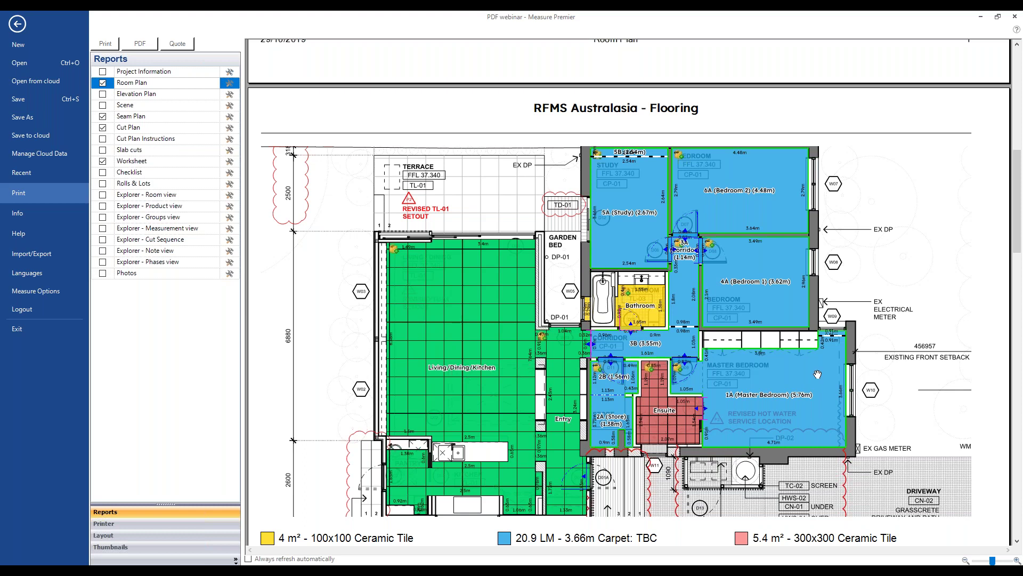
scroll(626, 168, "up", 1)
scroll(627, 169, "up", 3)
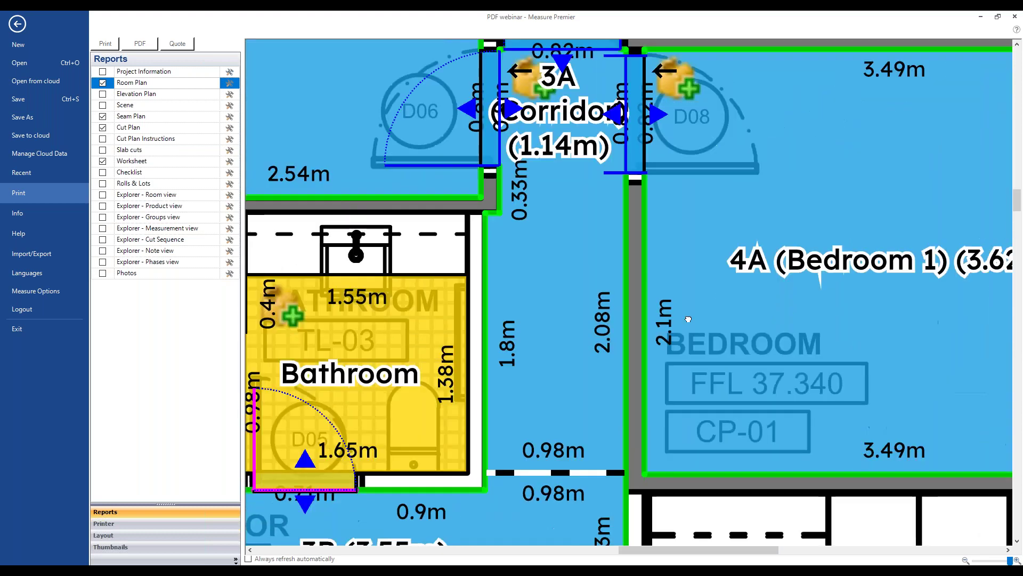
left_click_drag(688, 319, 455, 318)
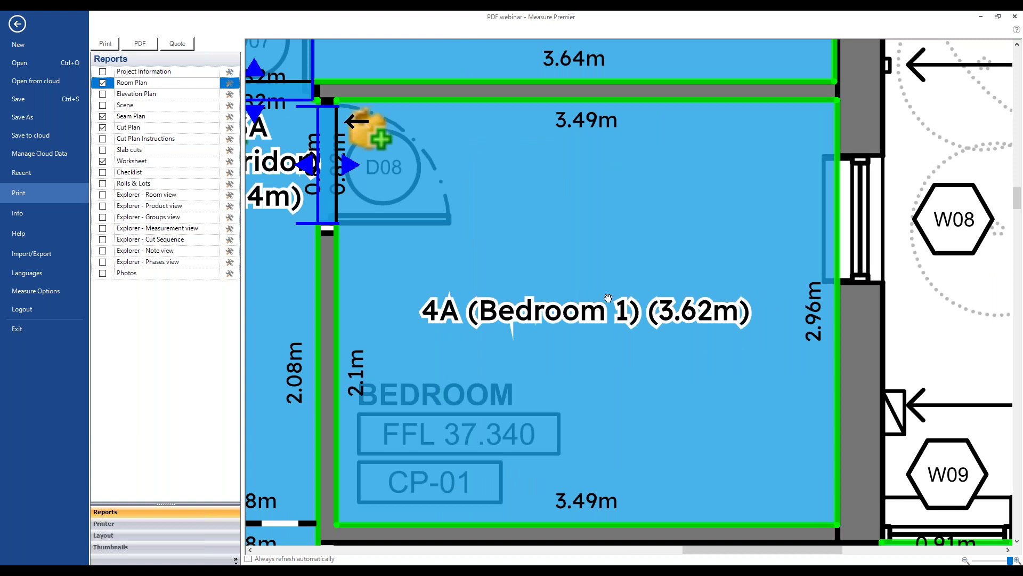
scroll(575, 322, "down", 3)
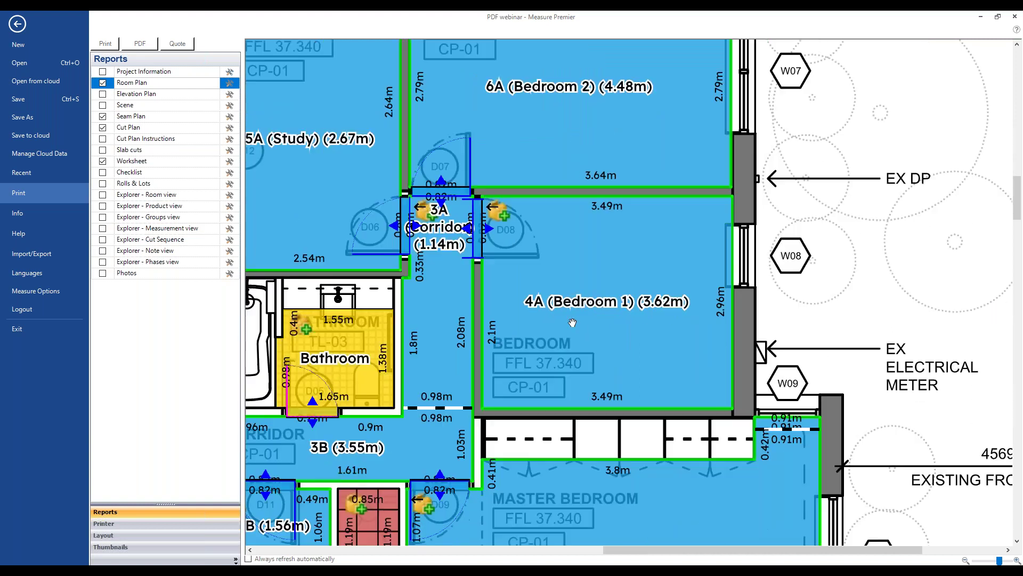
scroll(569, 321, "down", 1)
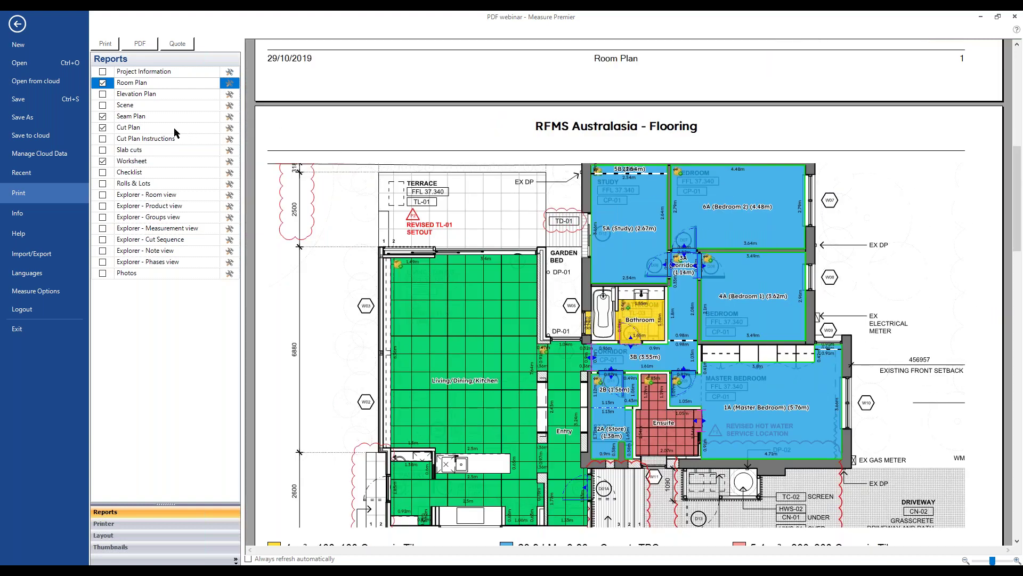
Exclude the Room Plan from the printed reports, refresh the preview and inspect the Seam Plan around the master bedroom
left_click(102, 83)
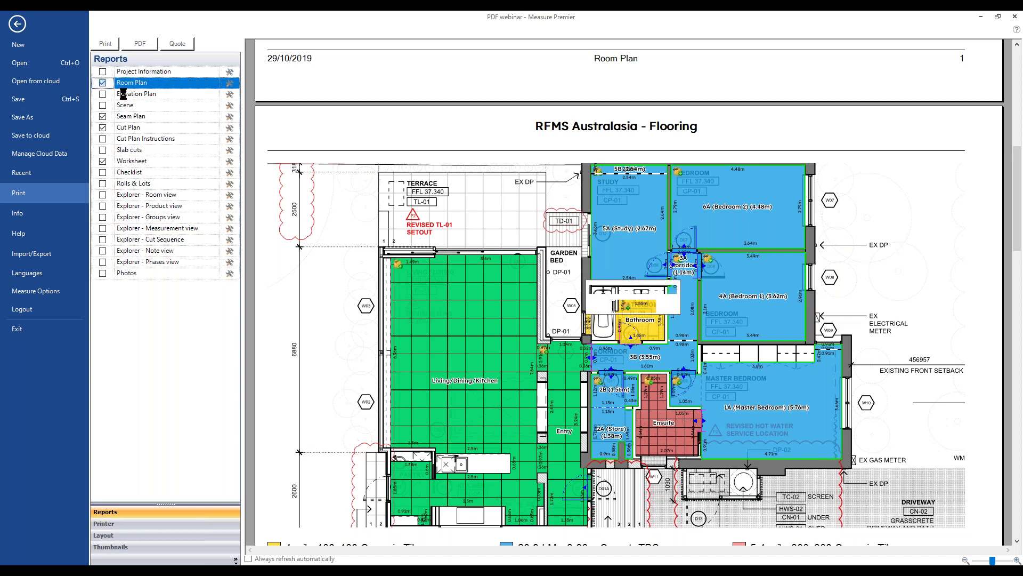
left_click(622, 307)
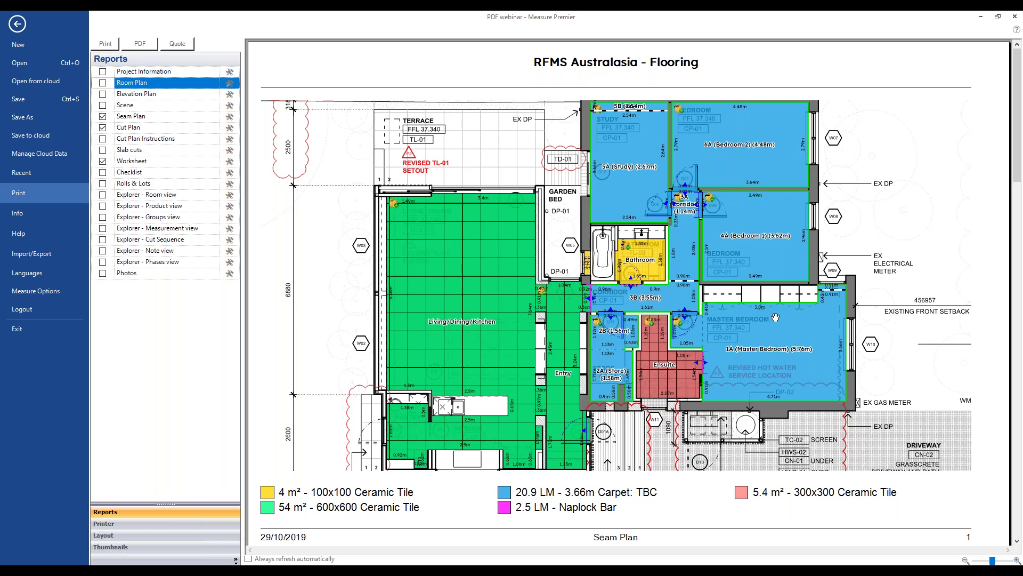
scroll(782, 314, "up", 1)
scroll(782, 314, "up", 3)
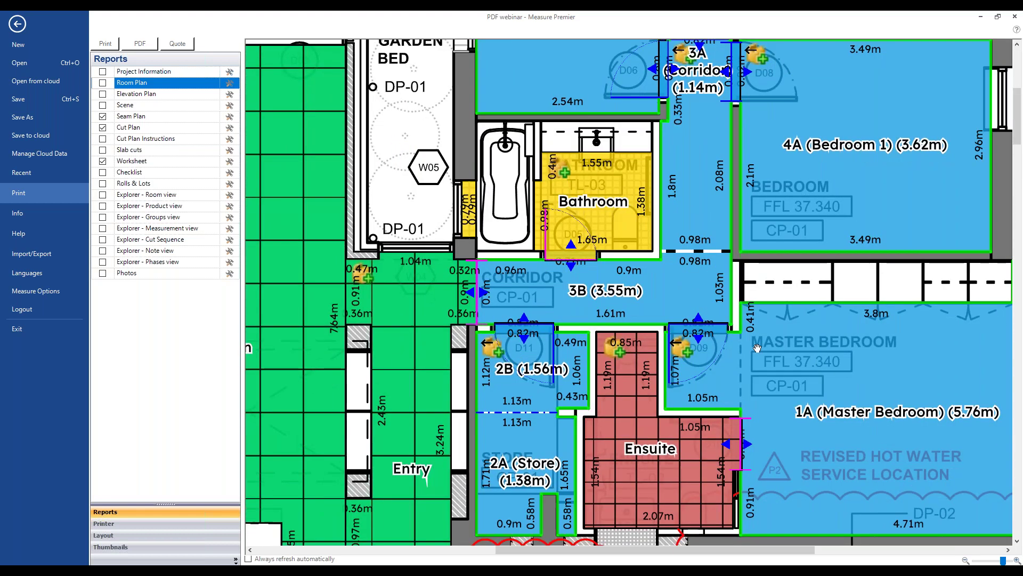
scroll(757, 348, "up", 3)
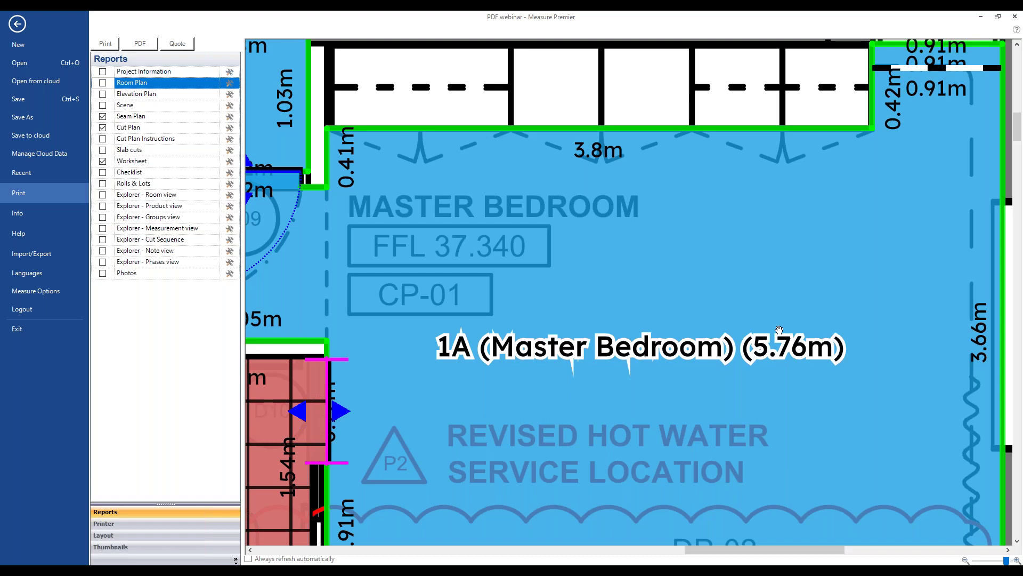
scroll(780, 330, "down", 3)
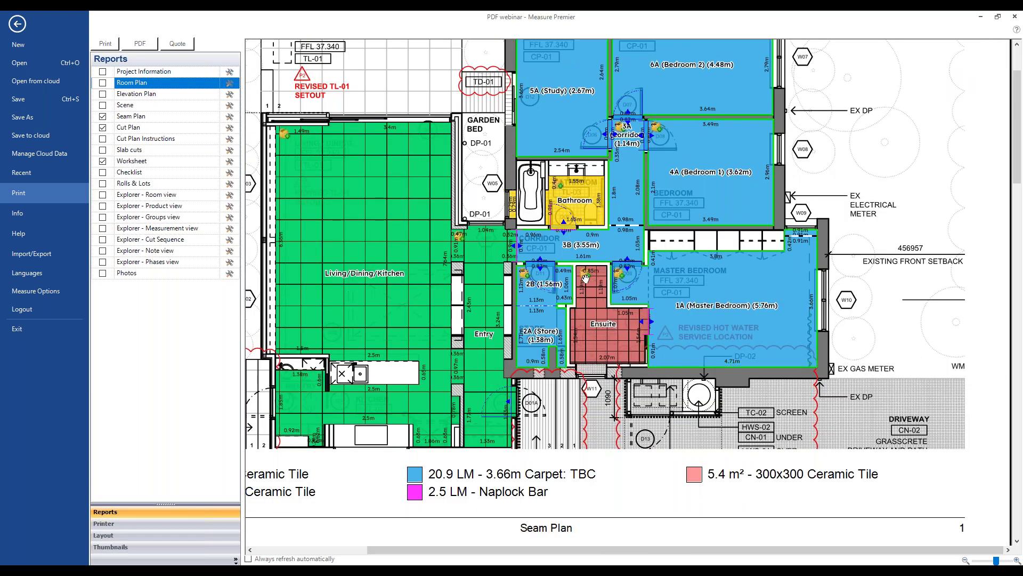
scroll(582, 276, "down", 2)
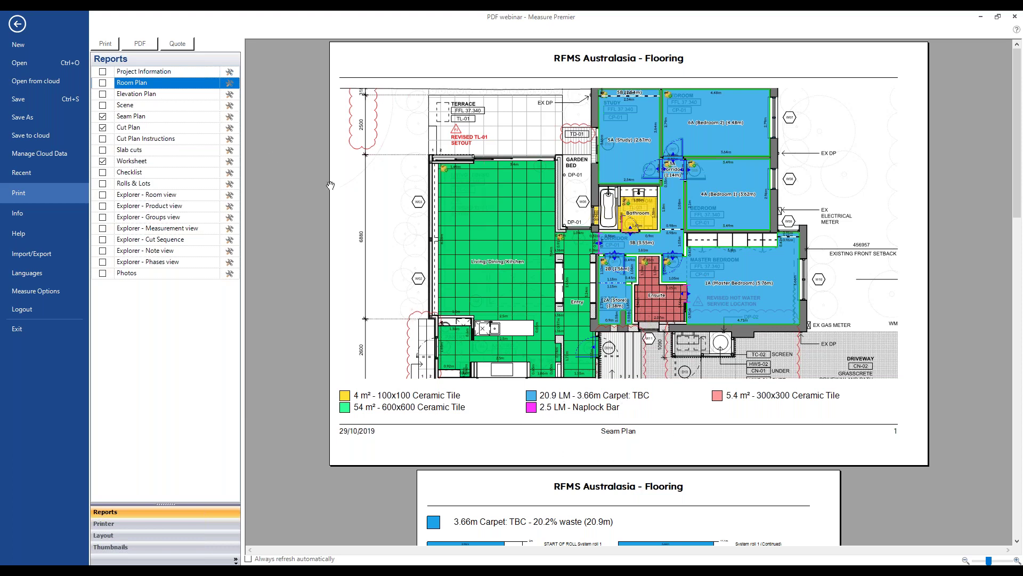
Turn off automatic graphics cropping in the Seam Plan properties and refresh the preview
left_click(231, 116)
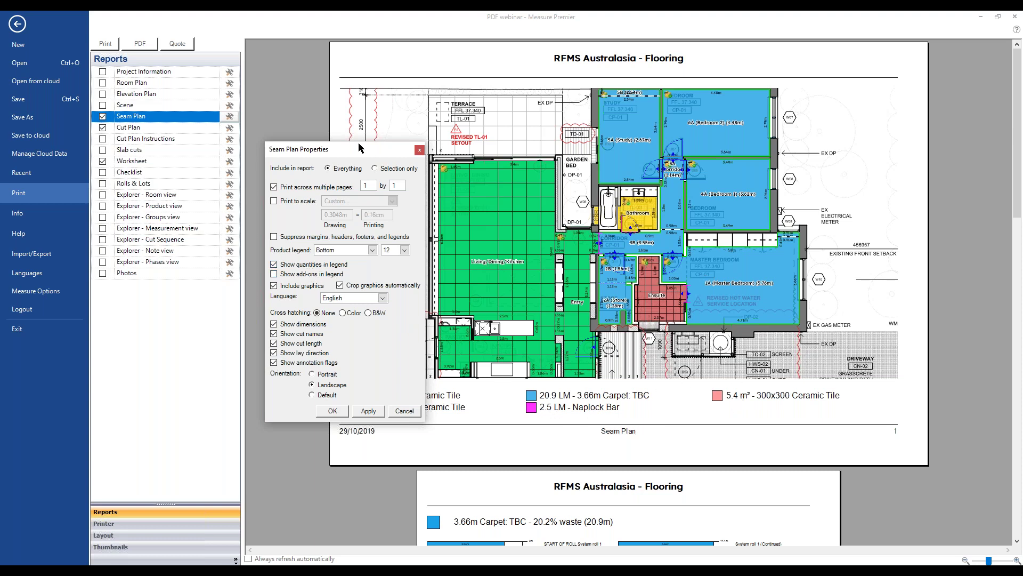
left_click_drag(352, 148, 327, 85)
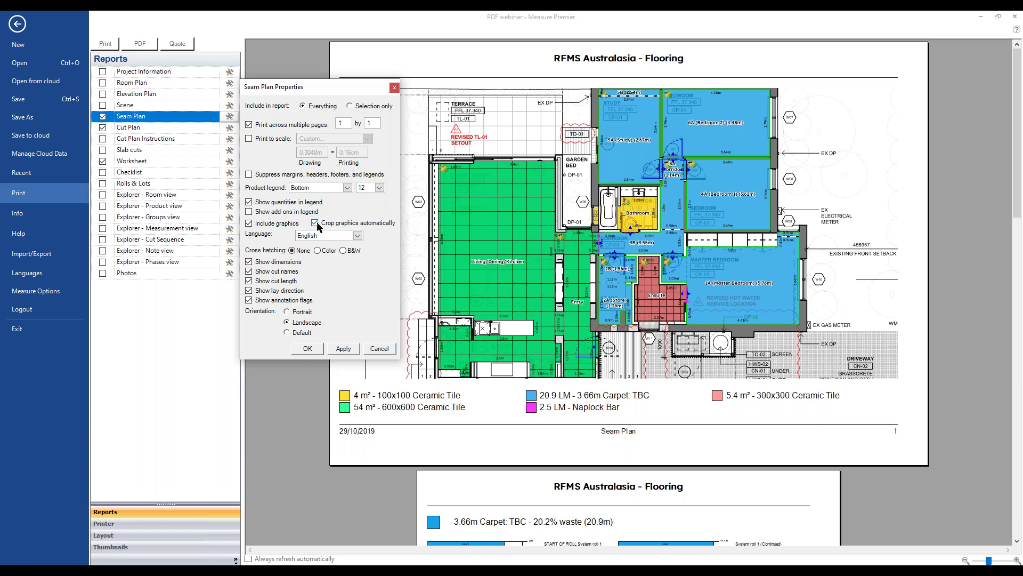
left_click(315, 223)
left_click(308, 348)
left_click(634, 307)
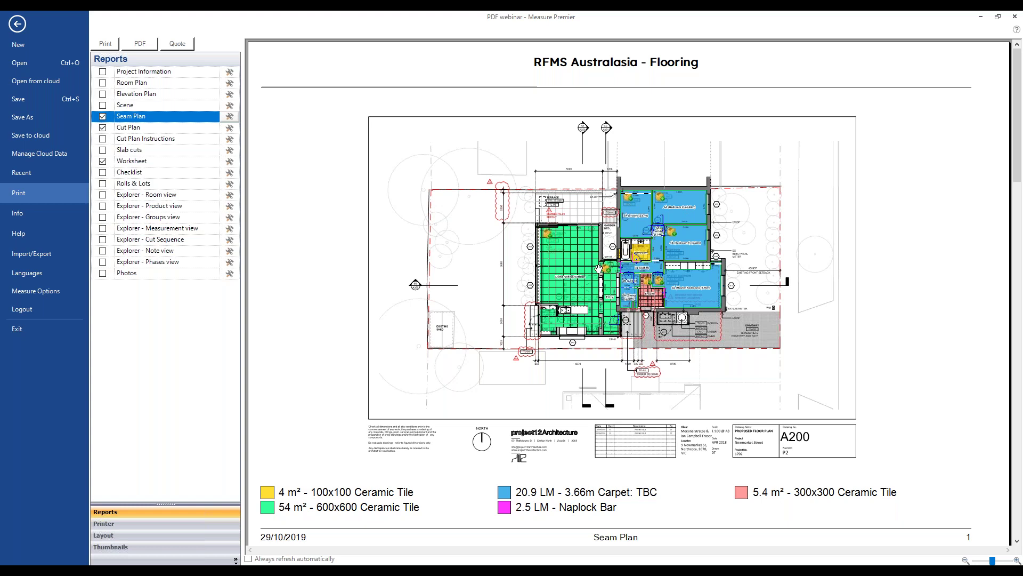
Turn automatic graphics cropping back on for the Seam Plan and refresh the preview
left_click(230, 116)
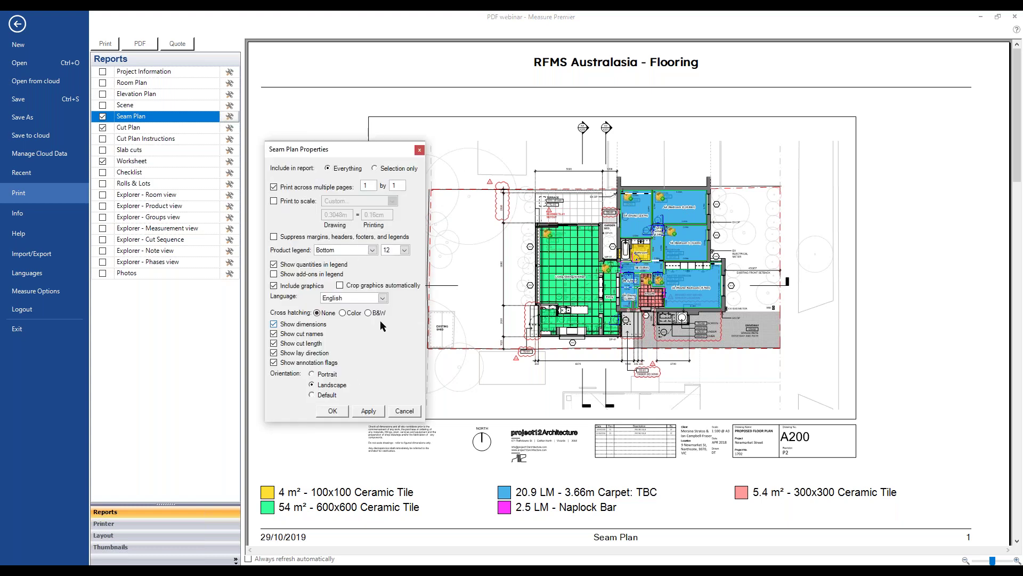
left_click(360, 290)
left_click(332, 411)
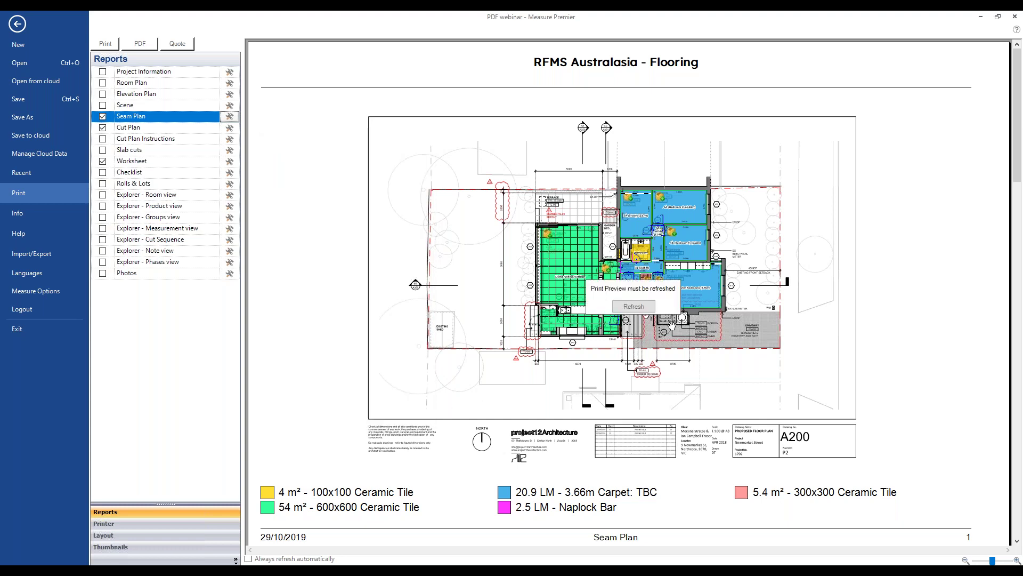
left_click(634, 308)
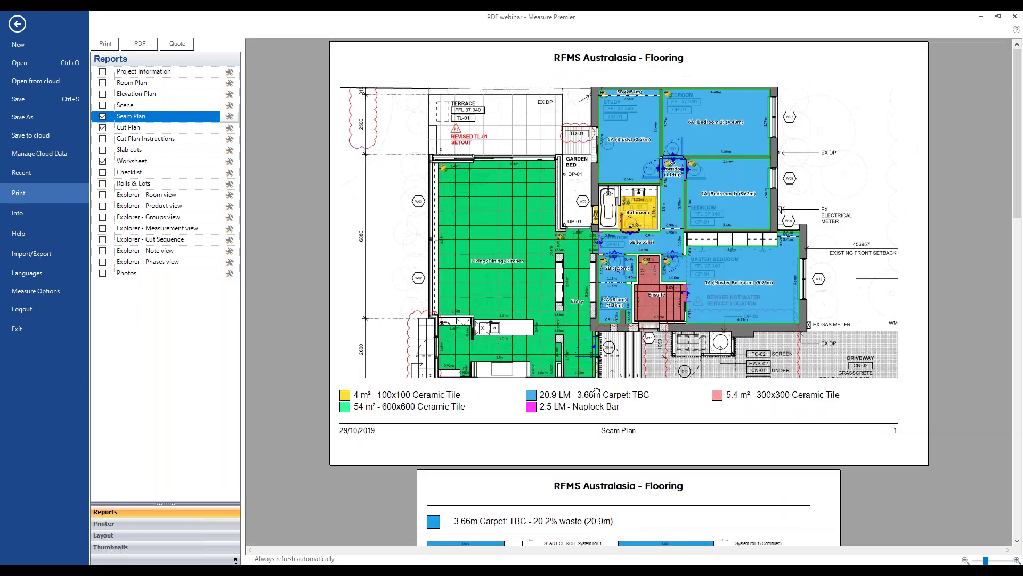
Examine the Cut Plan page for the 3.66m carpet in the print preview
scroll(597, 391, "down", 5)
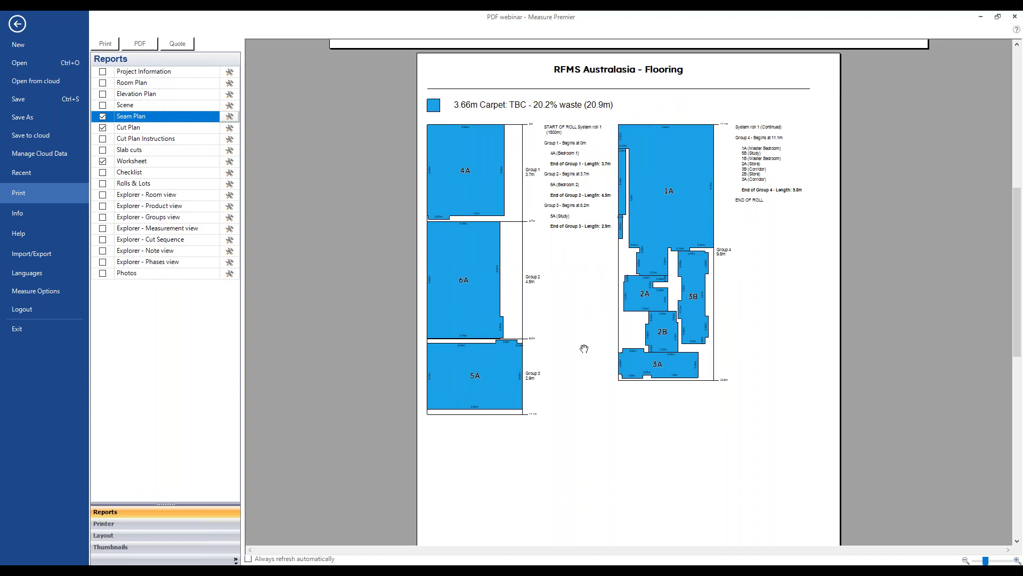
left_click(147, 130)
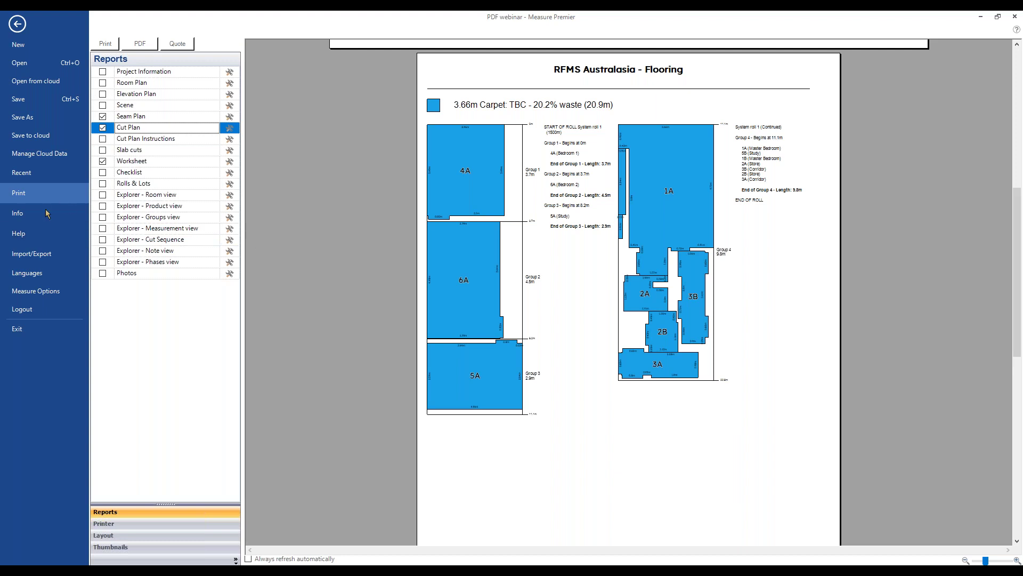
left_click(23, 235)
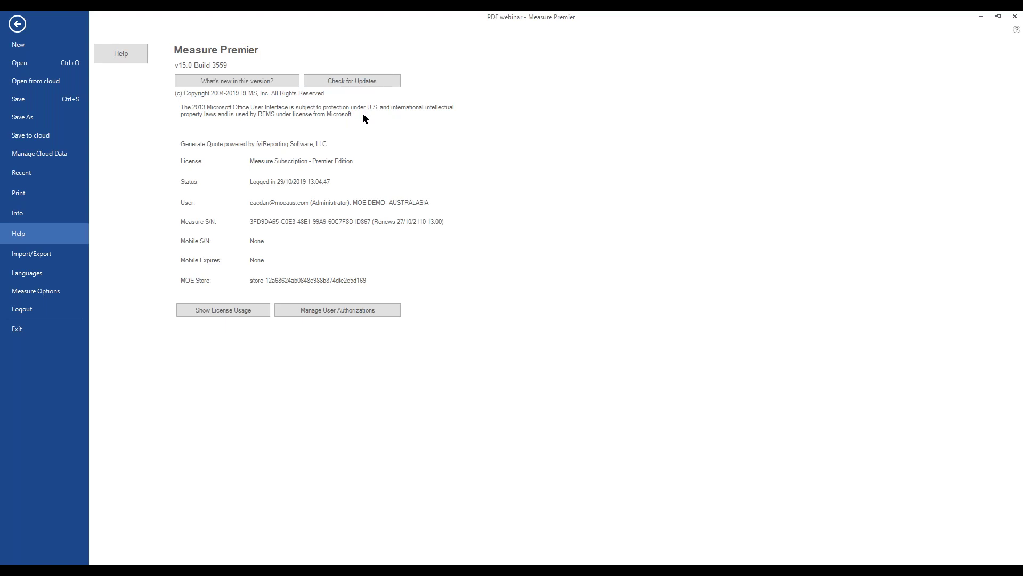
left_click(40, 193)
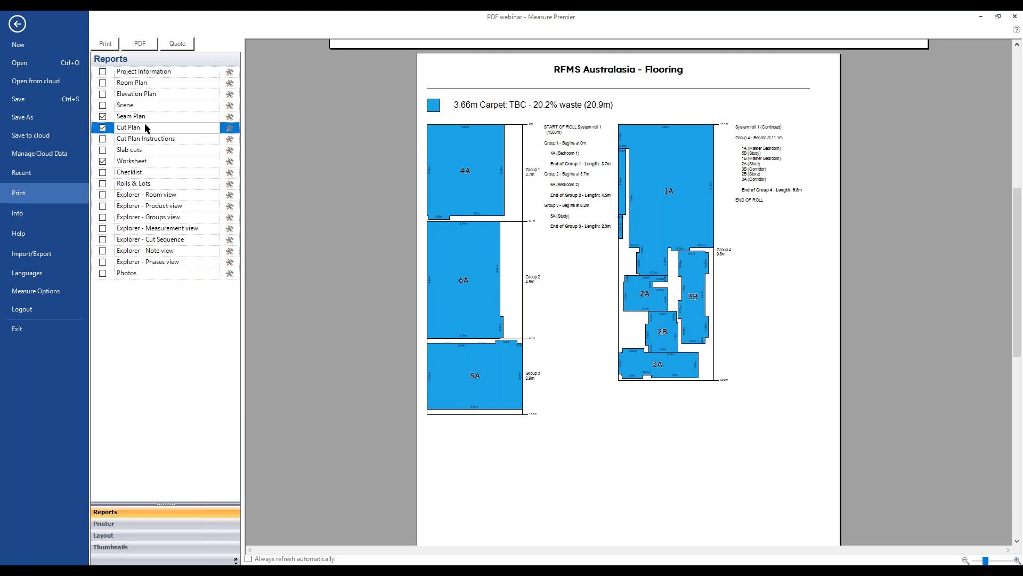
Apply the Cut Plan properties with the column format Multiple columns (one roll / page) and refresh the preview
left_click(230, 128)
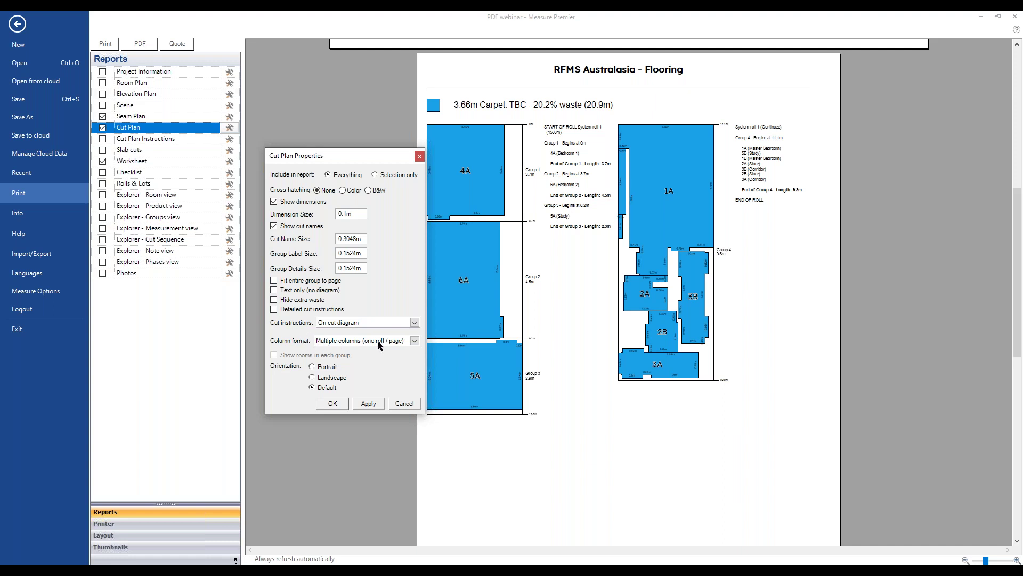
left_click(366, 344)
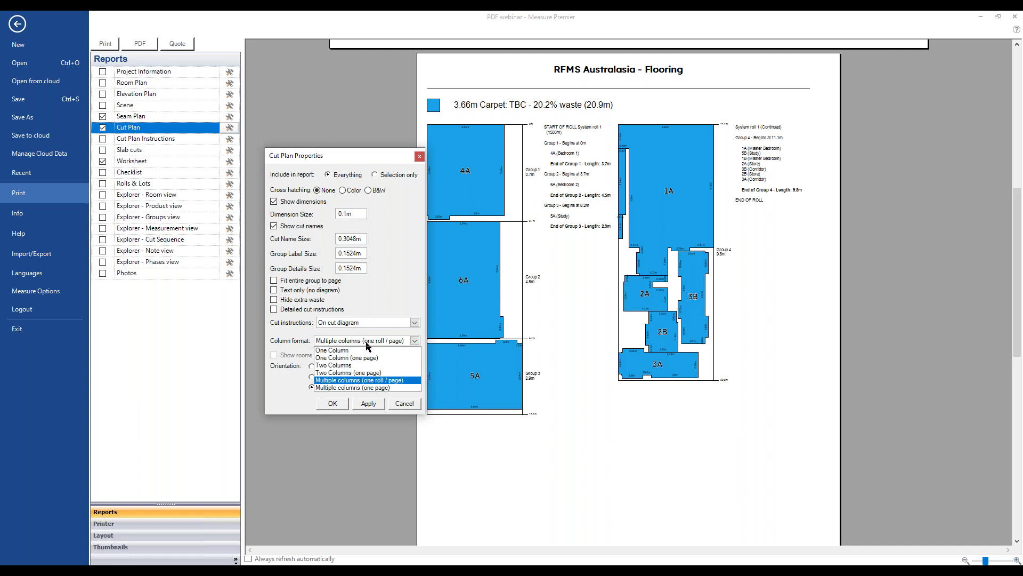
left_click(361, 380)
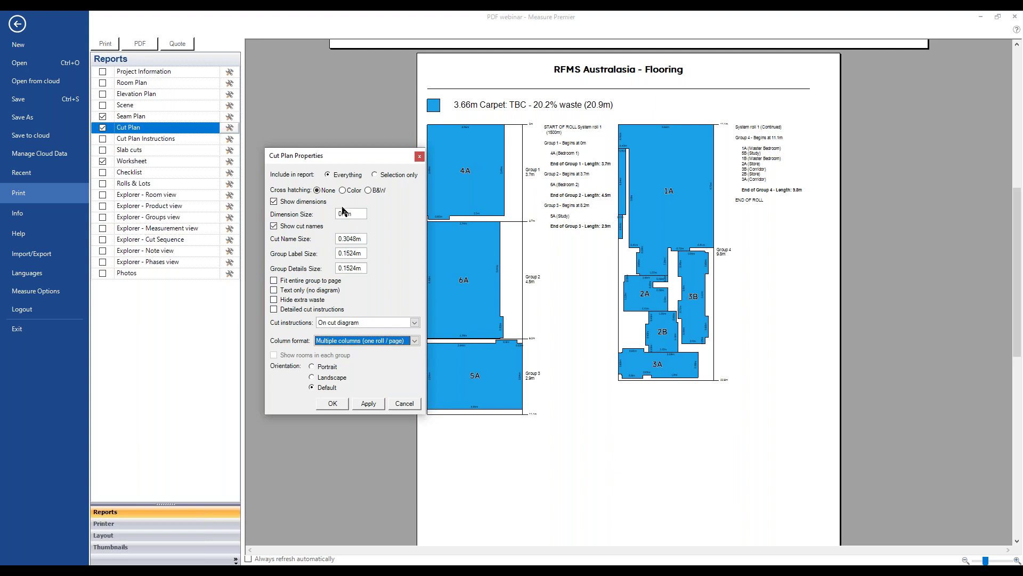
left_click(515, 155)
scroll(514, 155, "up", 5)
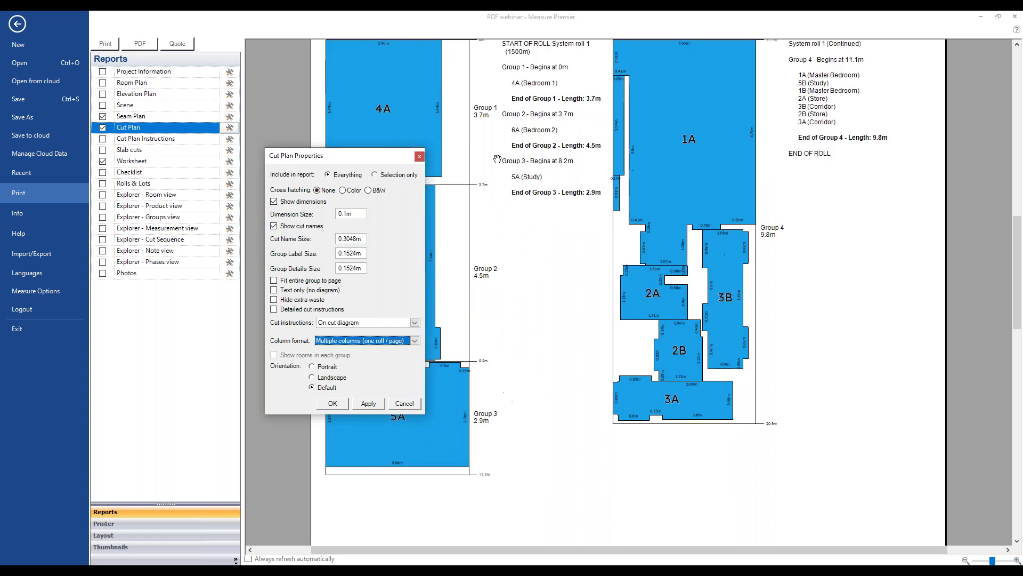
scroll(654, 277, "up", 4)
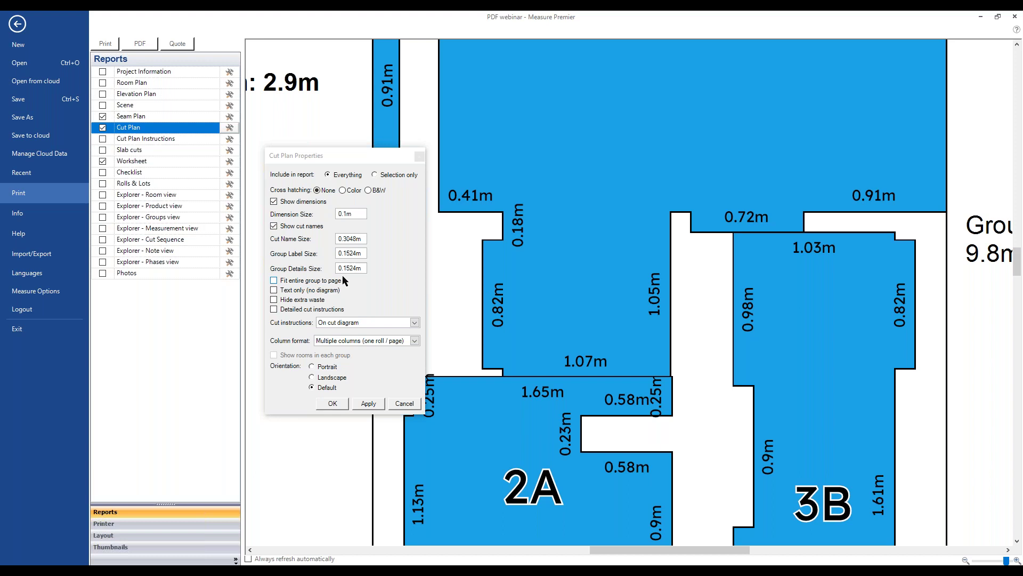
left_click(333, 403)
left_click(634, 304)
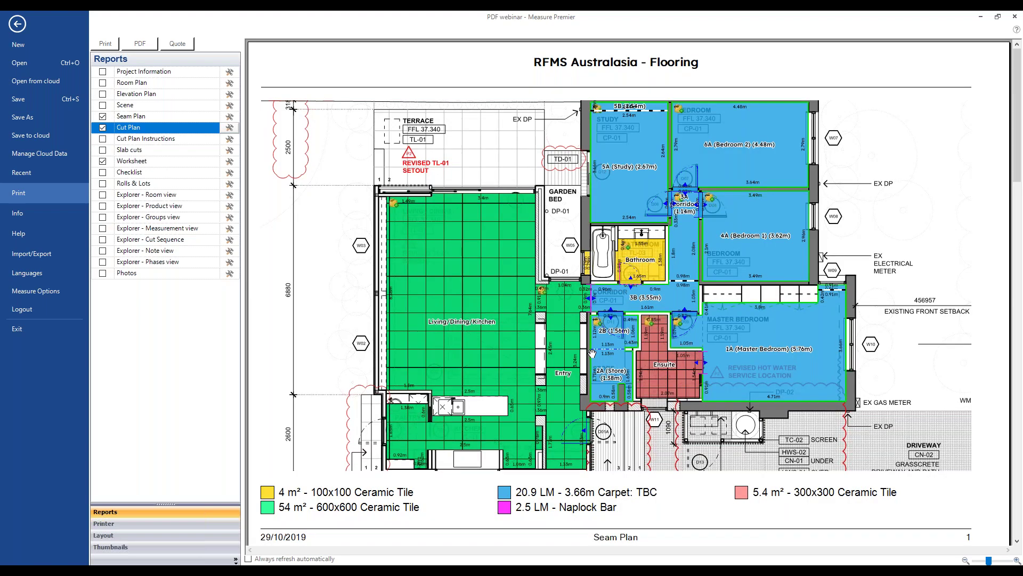
Review the product quantities, sell prices and subtotals on the Worksheet page of the preview
scroll(618, 245, "down", 10)
scroll(618, 245, "down", 10)
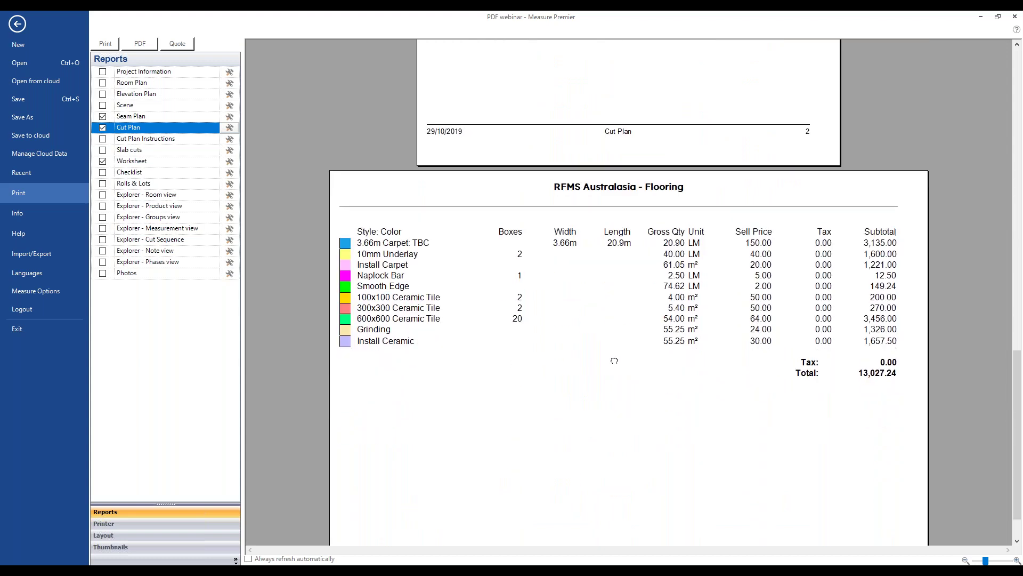
scroll(613, 366, "down", 1)
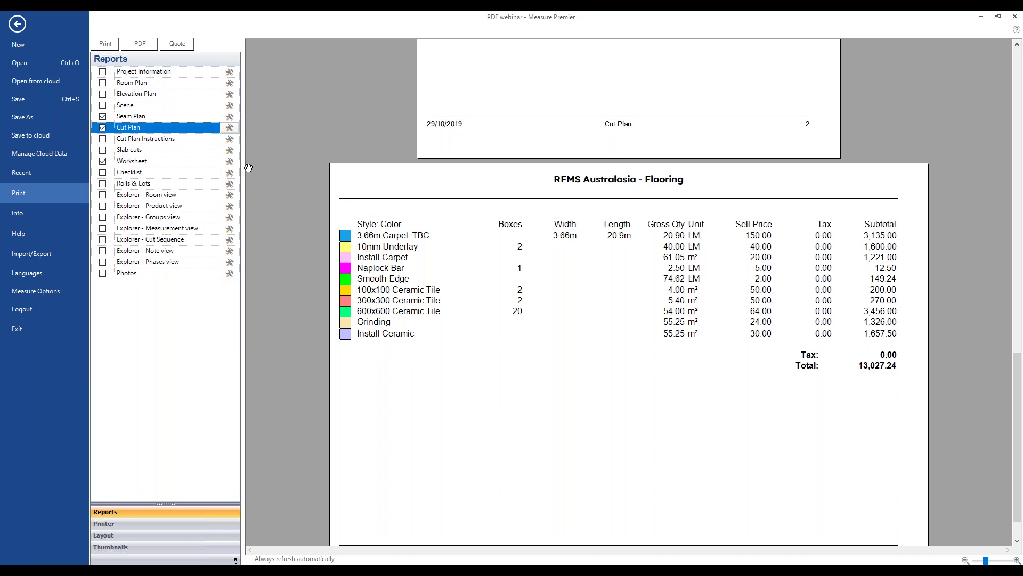
Include line items in the Worksheet report properties and refresh the print preview
left_click(230, 161)
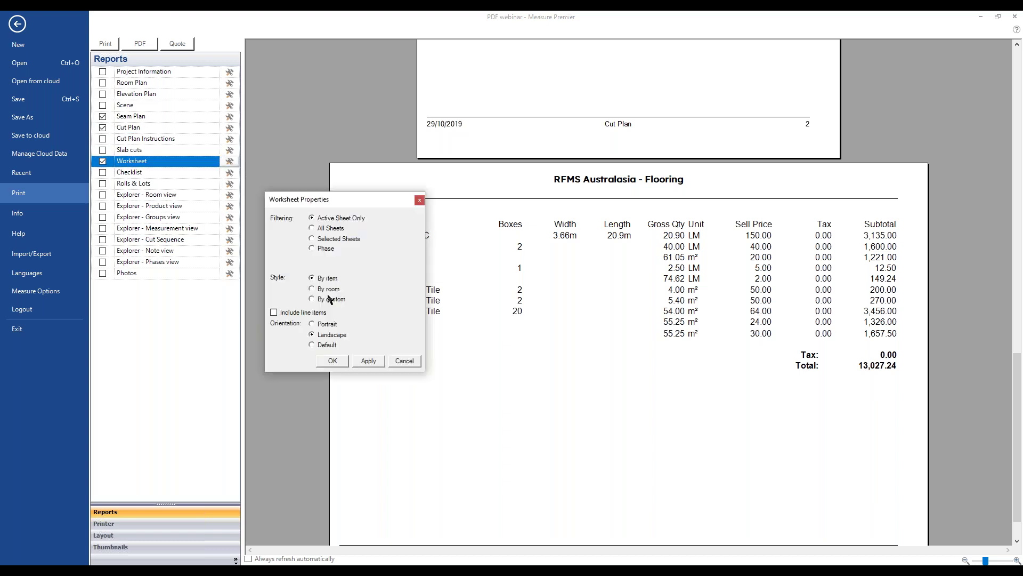
left_click(274, 312)
left_click(331, 361)
left_click(632, 308)
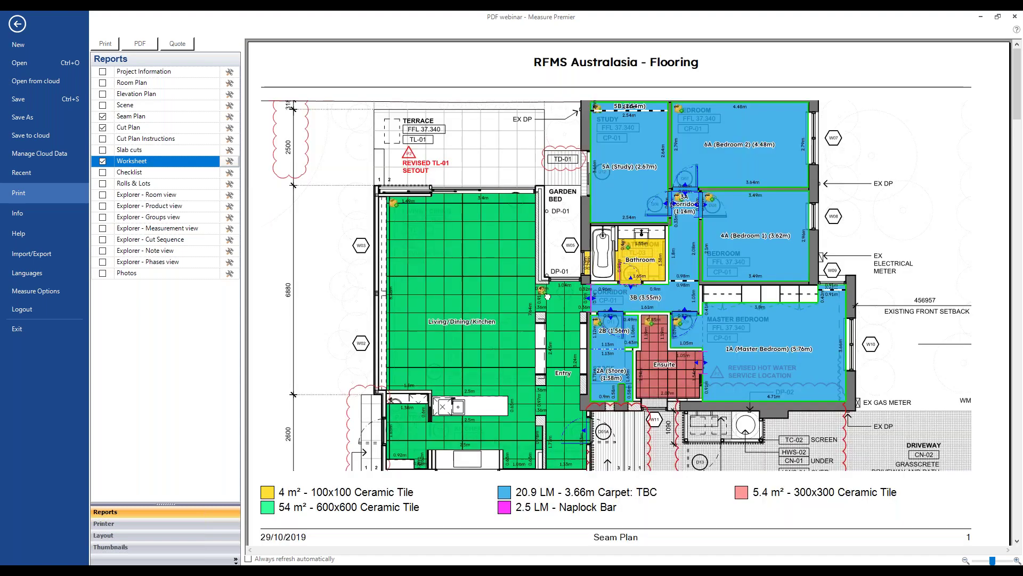
Examine the room-by-room quantities and totals for each product on the Worksheet pages, and dismiss the auto-save prompt without saving
scroll(594, 365, "down", 10)
scroll(298, 177, "down", 8)
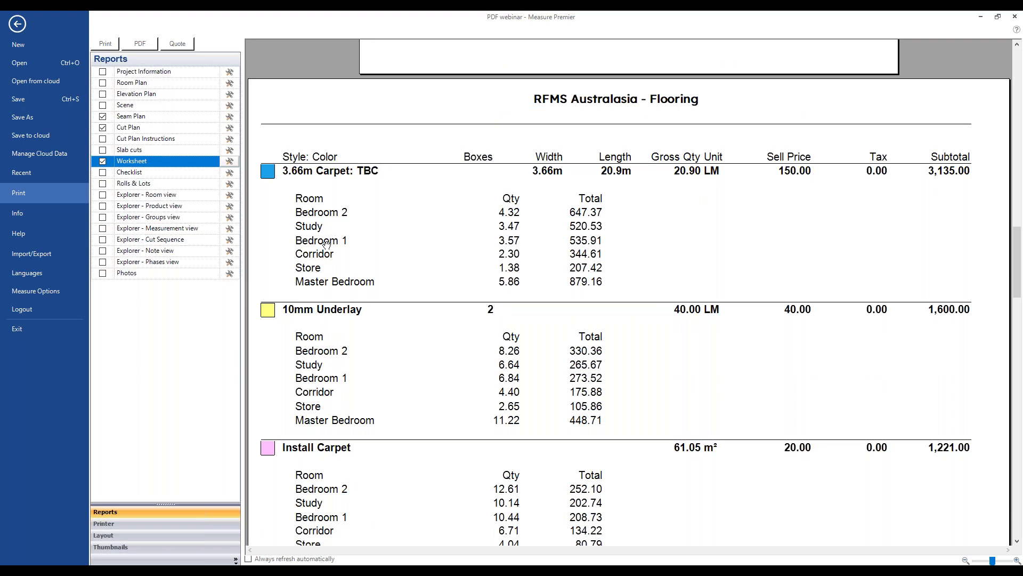
scroll(668, 308, "down", 2)
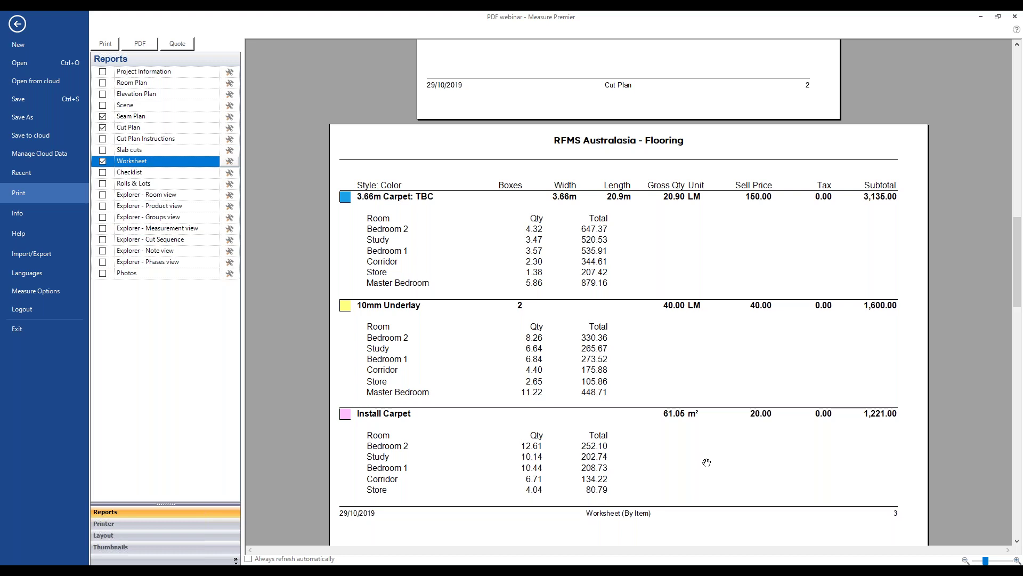
scroll(696, 472, "down", 8)
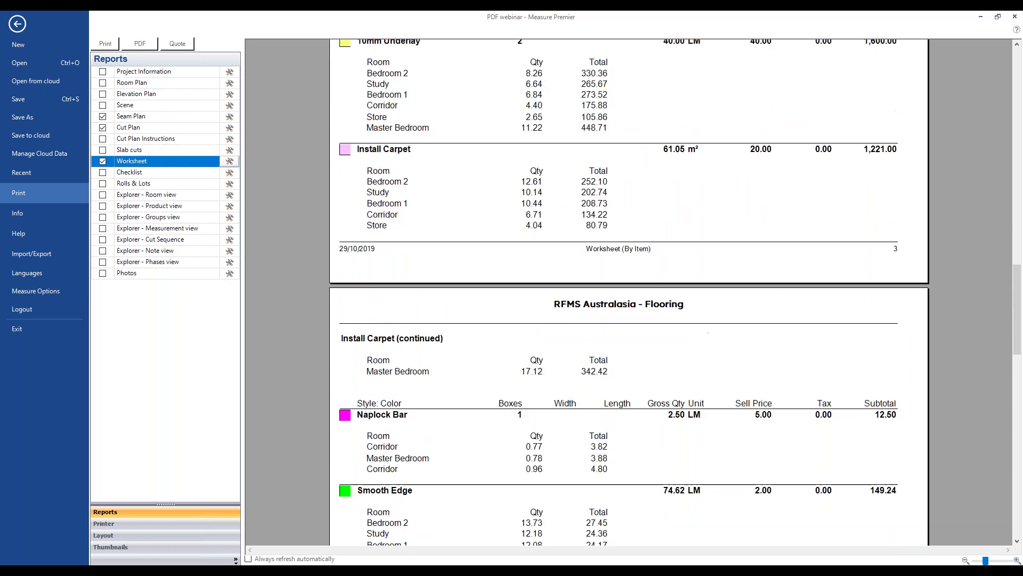
scroll(698, 447, "down", 4)
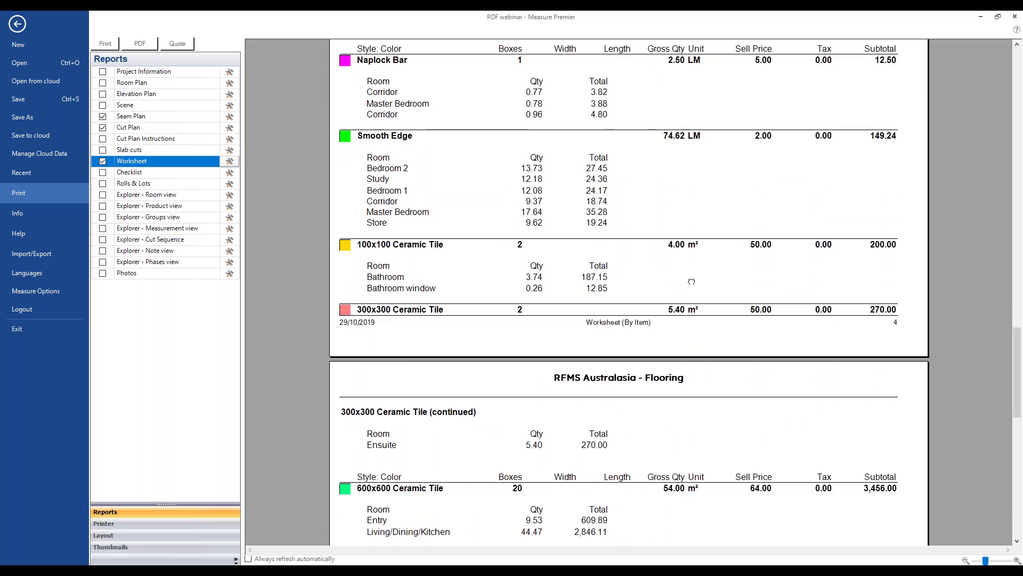
scroll(701, 437, "down", 4)
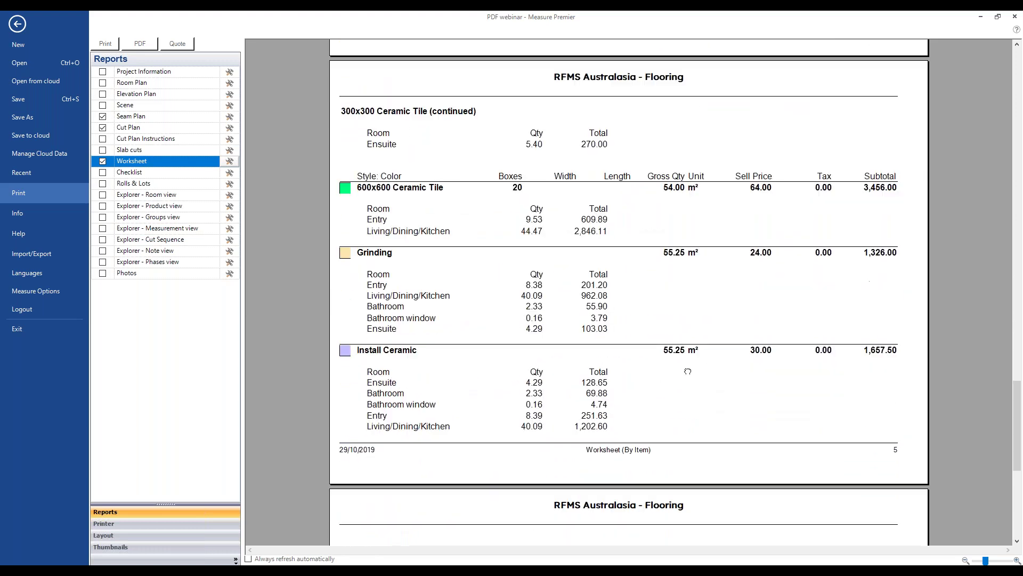
scroll(695, 319, "up", 2)
scroll(695, 232, "up", 14)
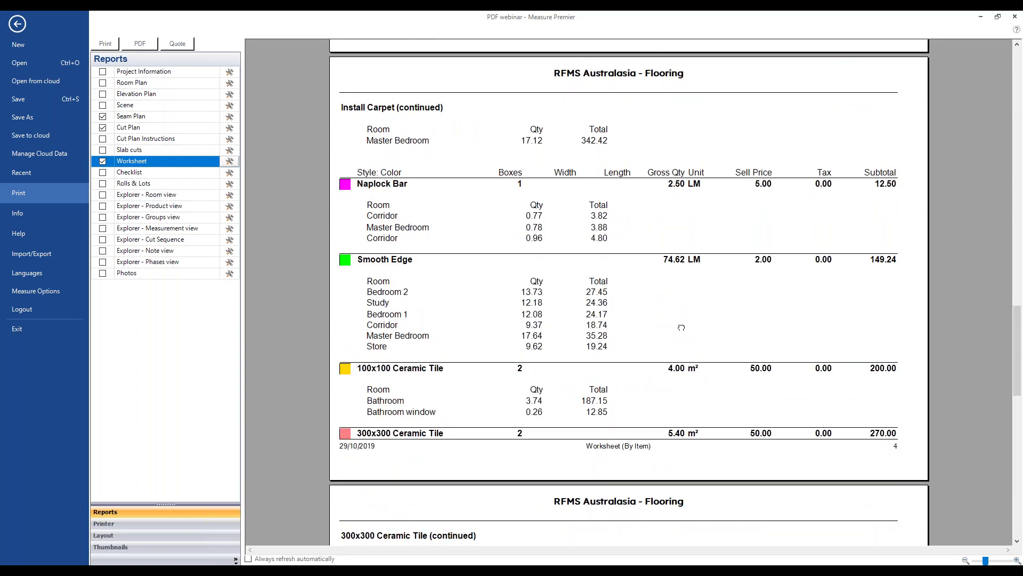
scroll(671, 299, "up", 3)
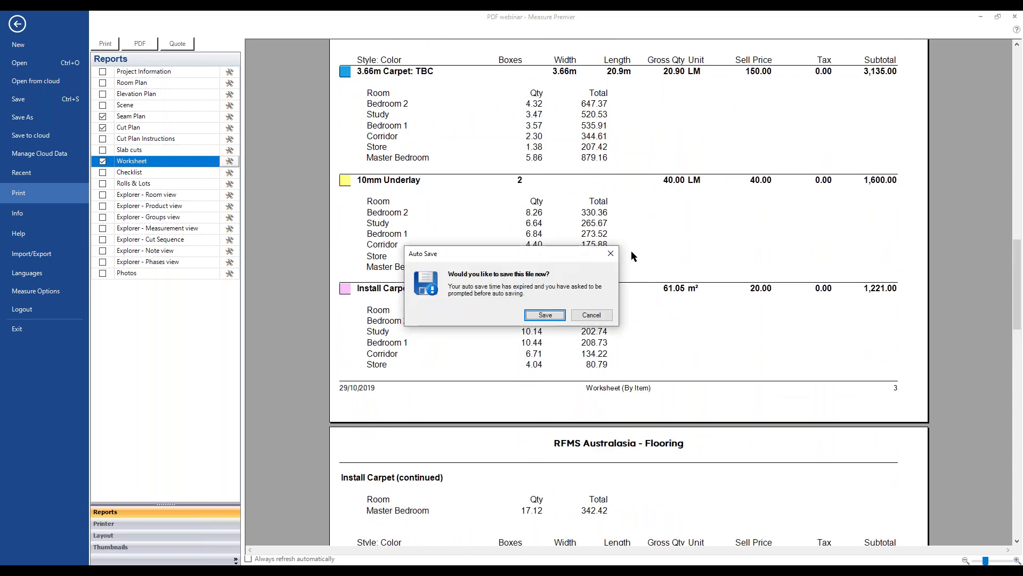
left_click(592, 315)
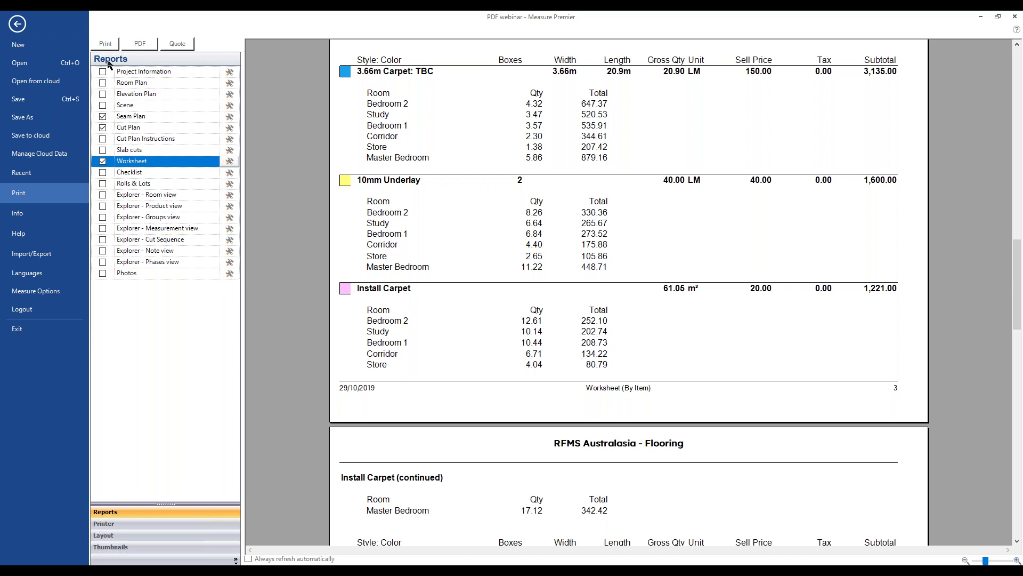
Open the quote form generator and start a new Quote form without saving the current form
left_click(179, 46)
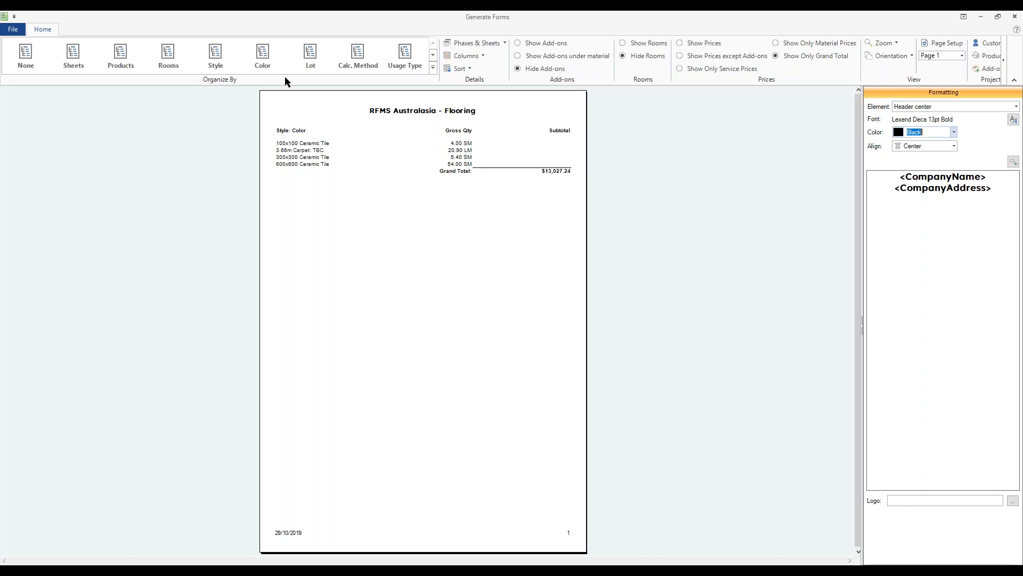
left_click(14, 28)
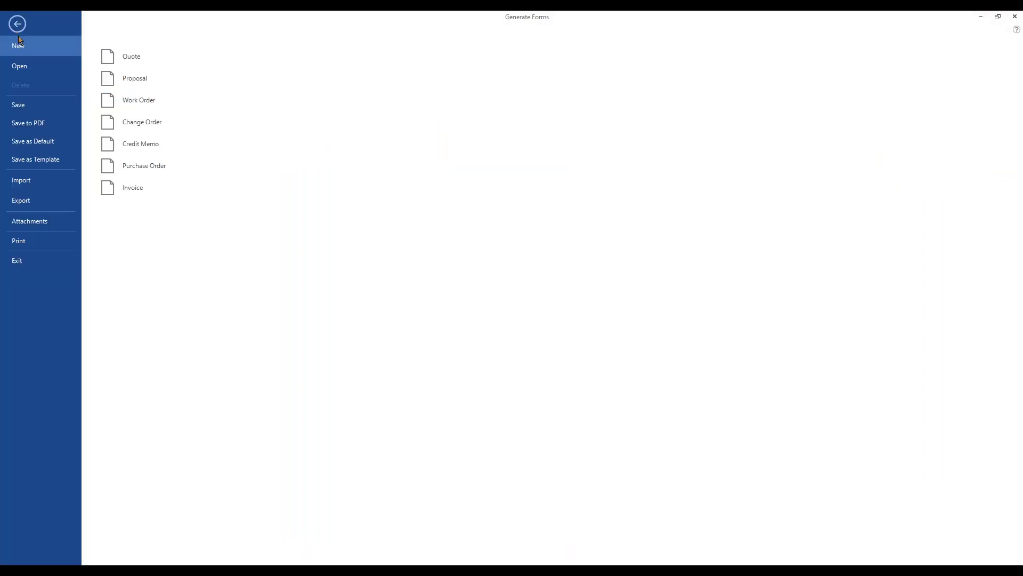
left_click(140, 58)
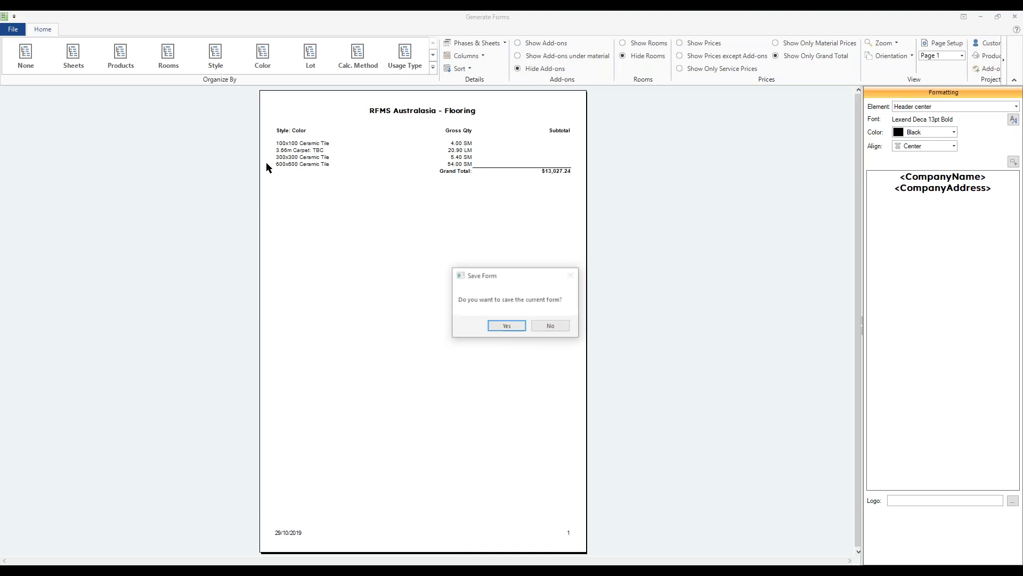
left_click(549, 326)
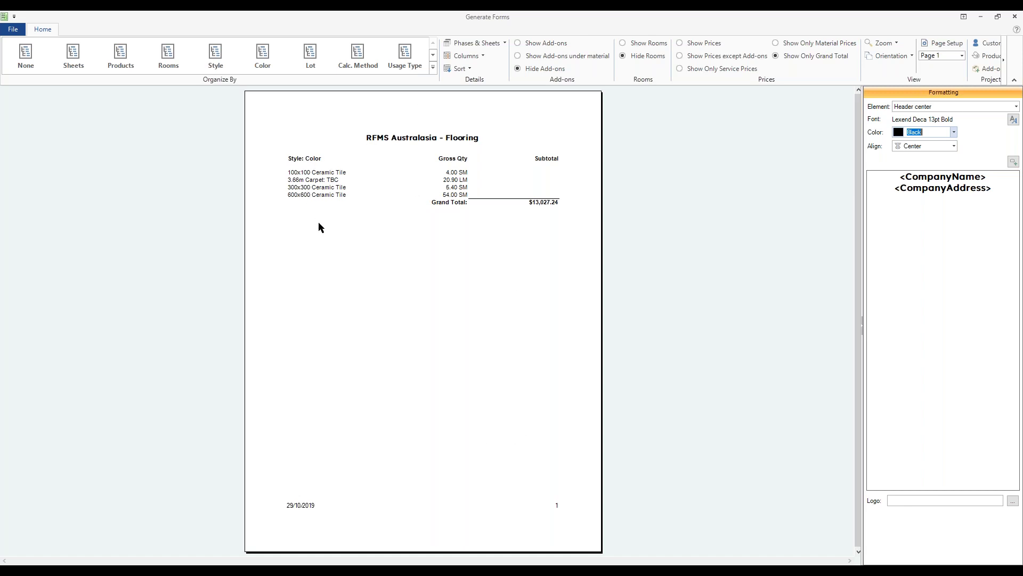
Create a new Work Order form, discarding the current quote form
left_click(11, 32)
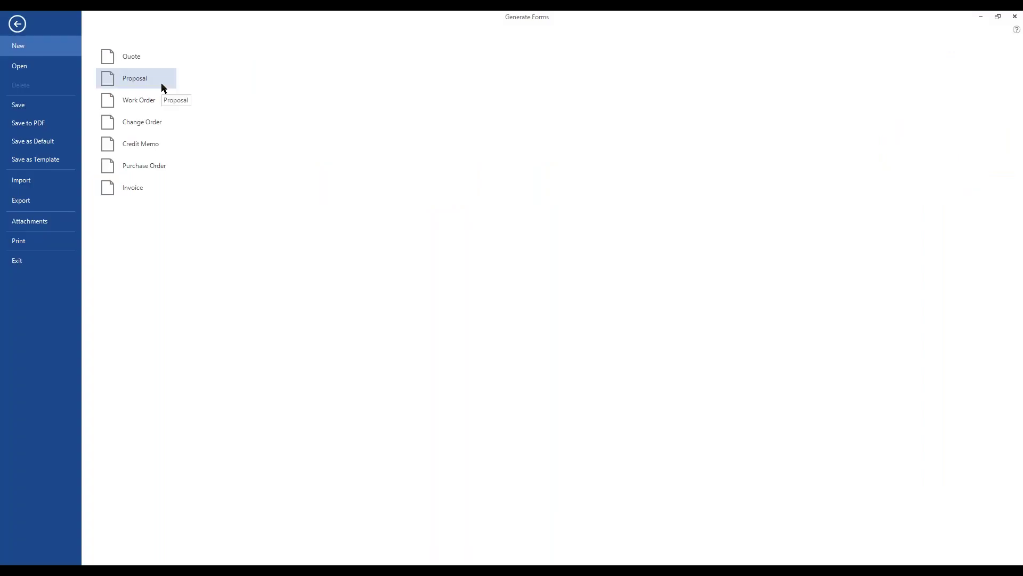
left_click(139, 101)
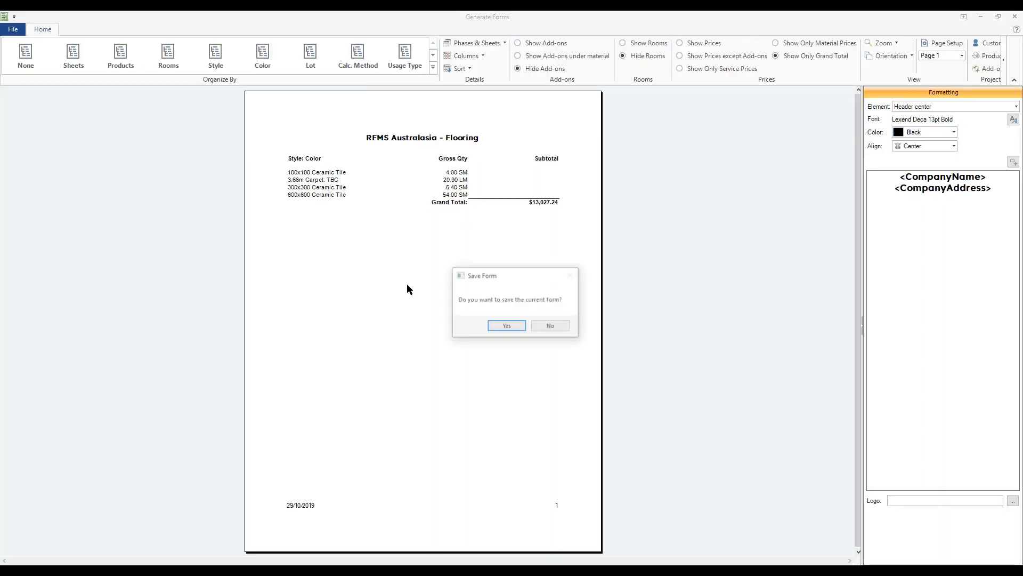
left_click(550, 325)
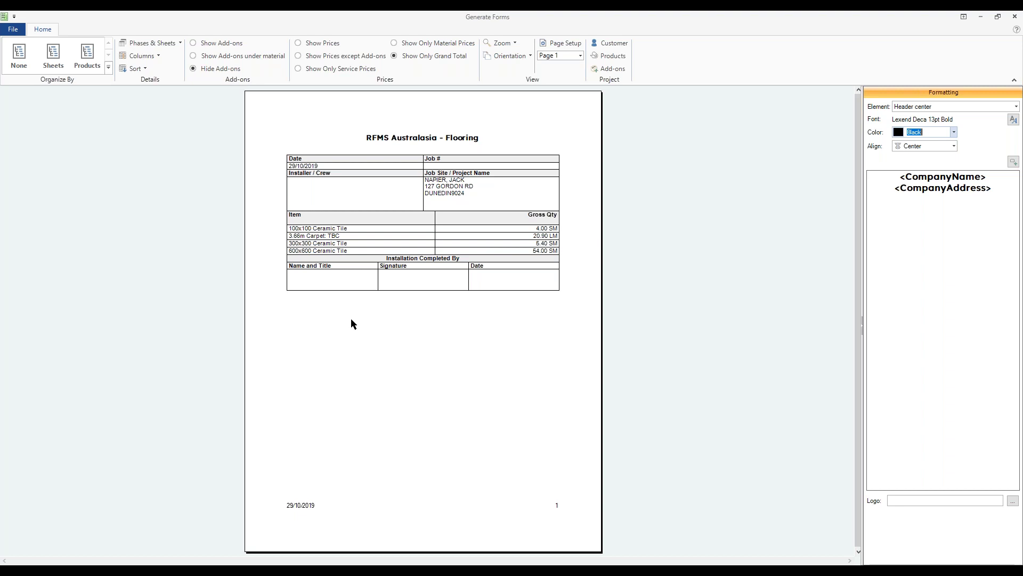
Go back to a new Quote form without saving the work order
left_click(12, 29)
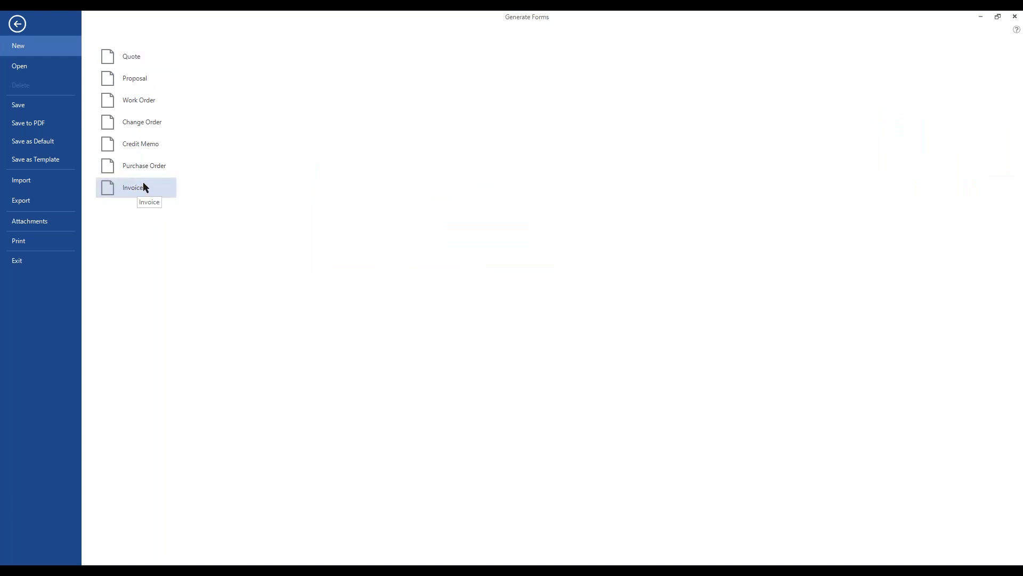
left_click(146, 64)
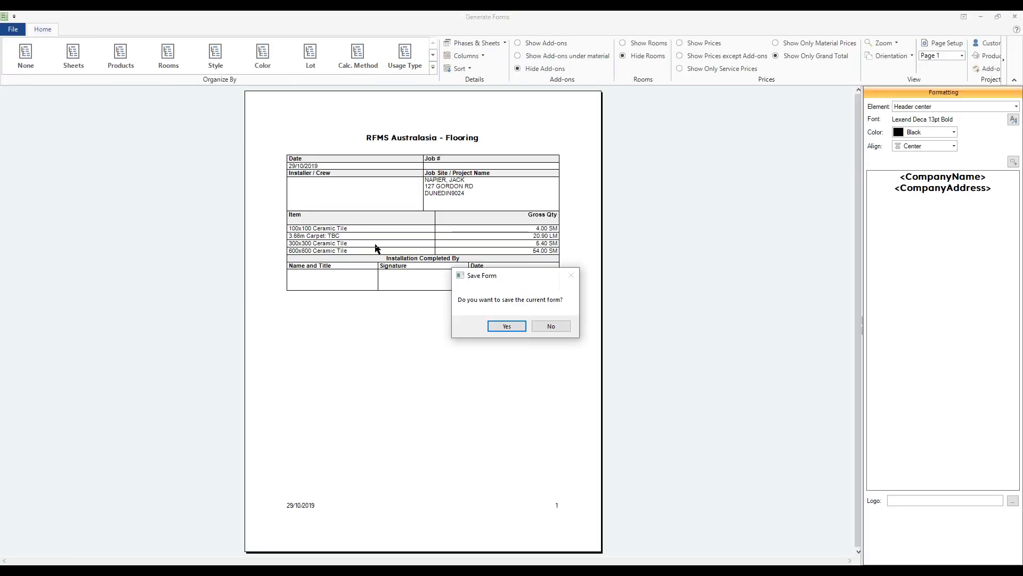
left_click(551, 326)
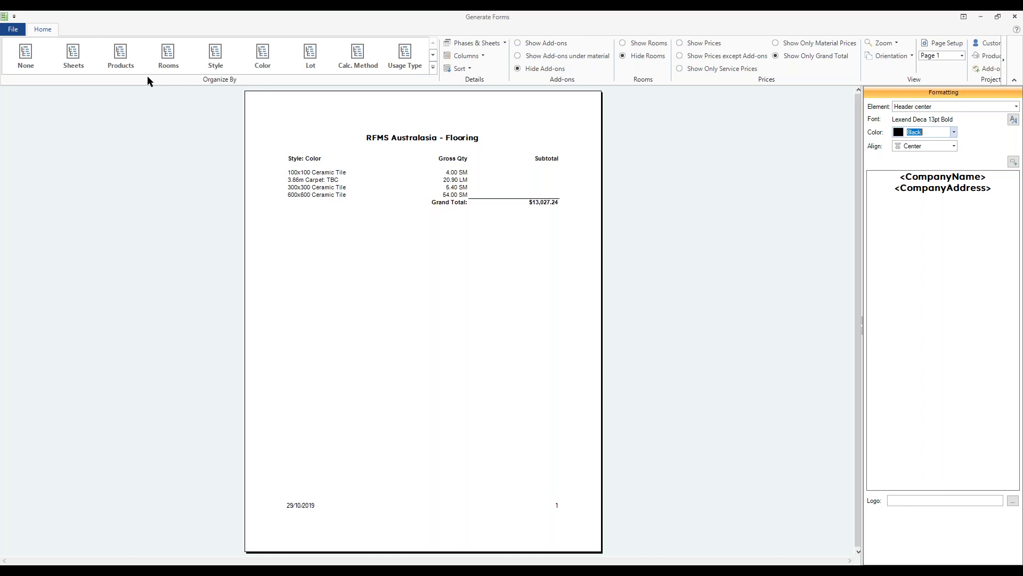
Organize the quote by Rooms and check which phases and sheets it includes
left_click(127, 49)
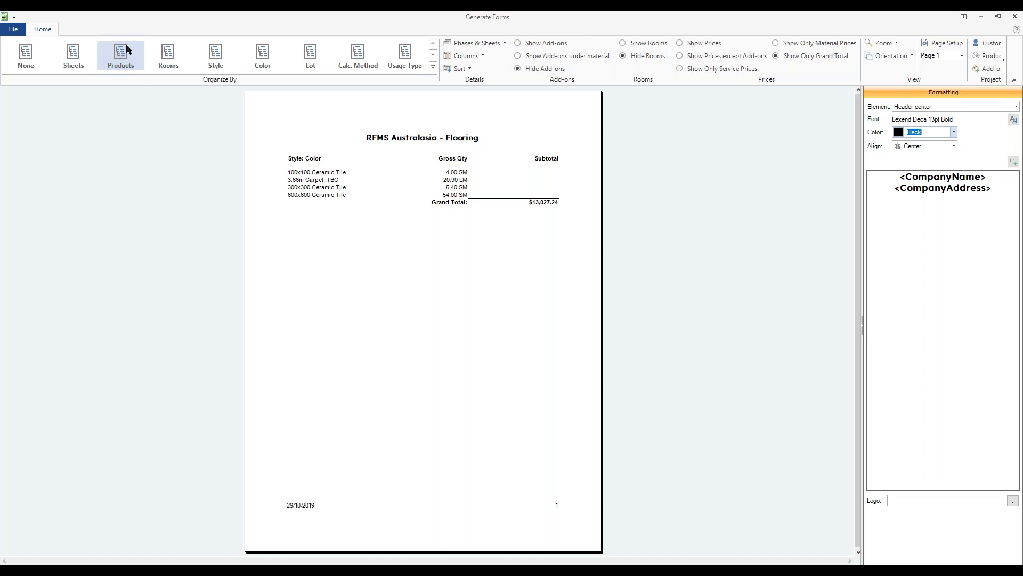
left_click(167, 62)
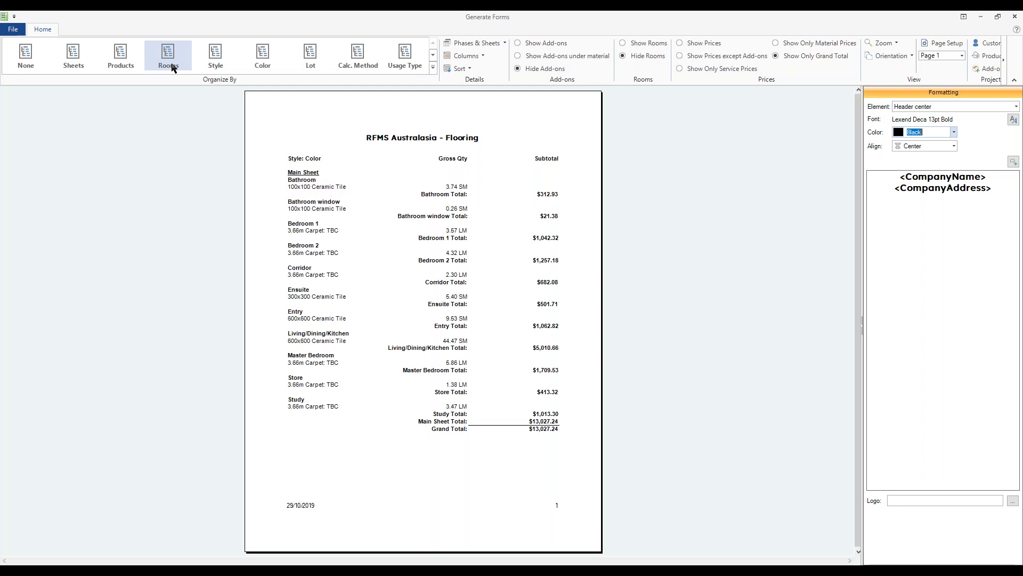
left_click(170, 51)
left_click(171, 51)
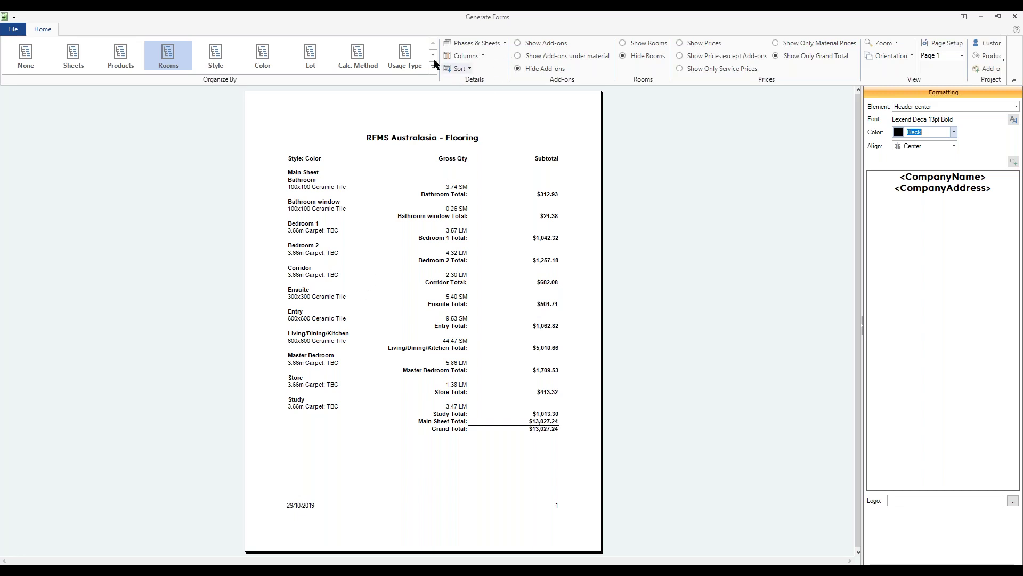
left_click(496, 44)
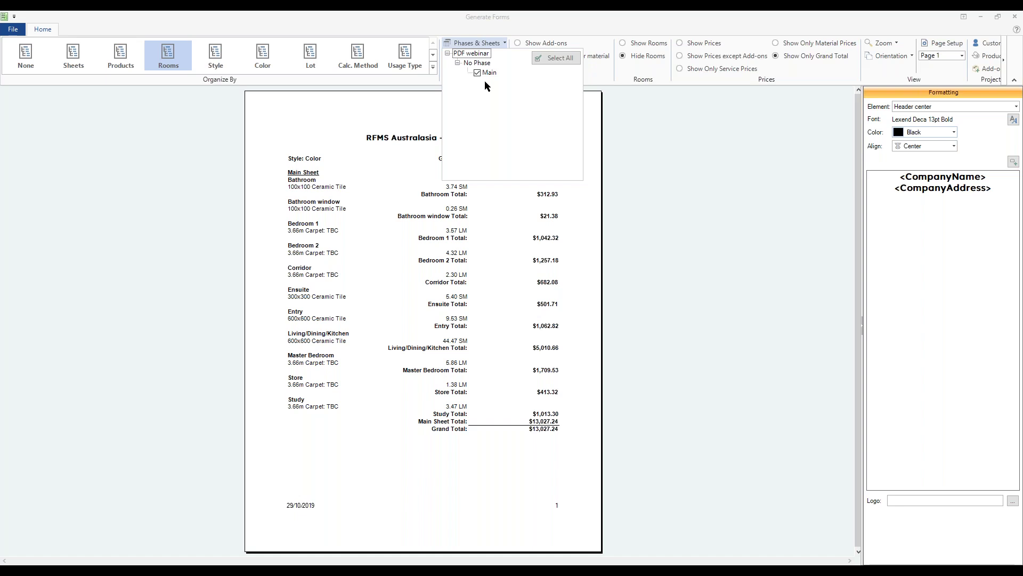
left_click(619, 113)
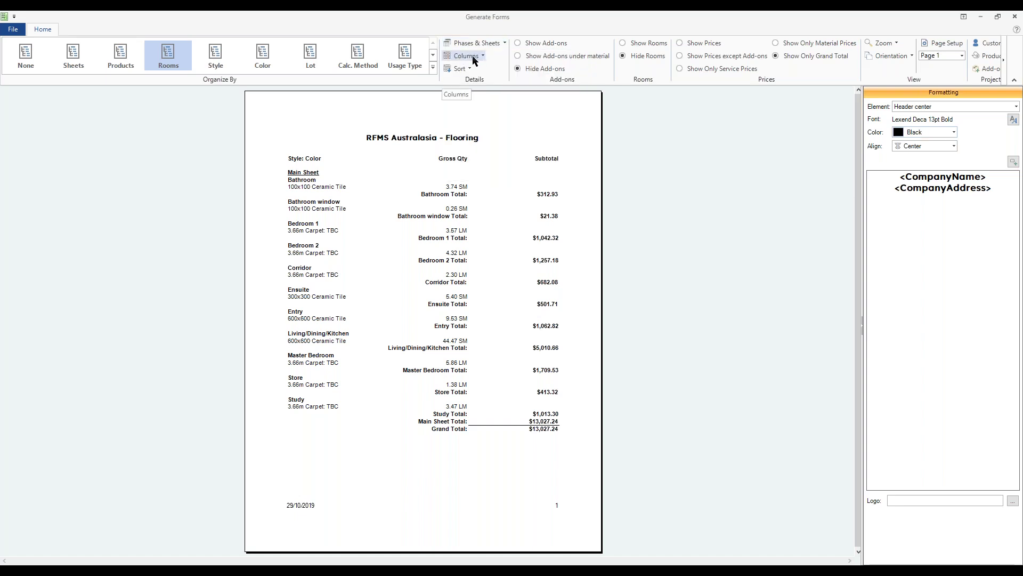
Show the Color Chip, Net Area, Waste and Unboxed Qty columns in the quote and hide the Subtotal column
left_click(478, 58)
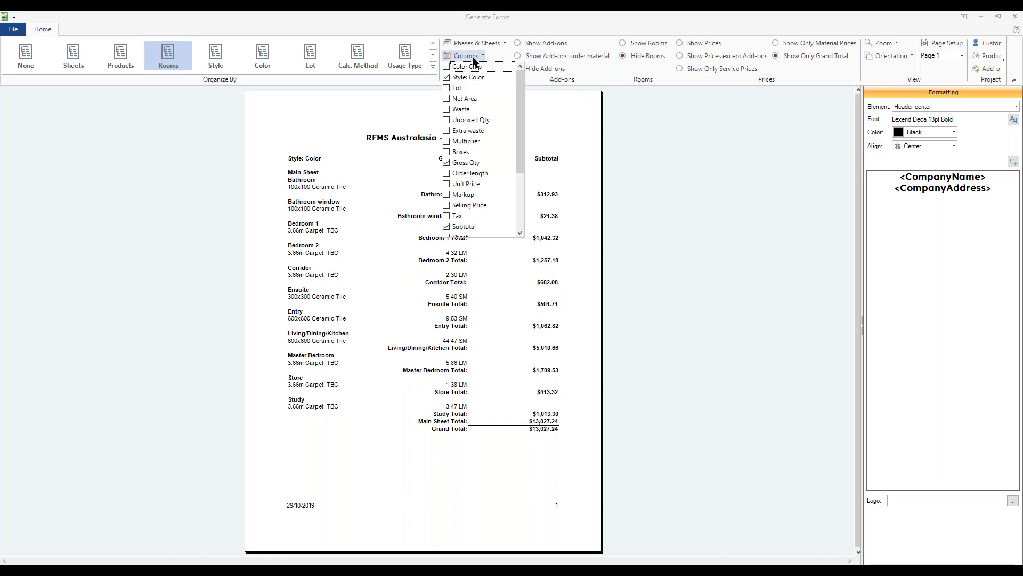
mouse_move(520, 118)
left_mouse_down()
mouse_move(520, 180)
mouse_move(521, 108)
left_mouse_up()
left_click(446, 67)
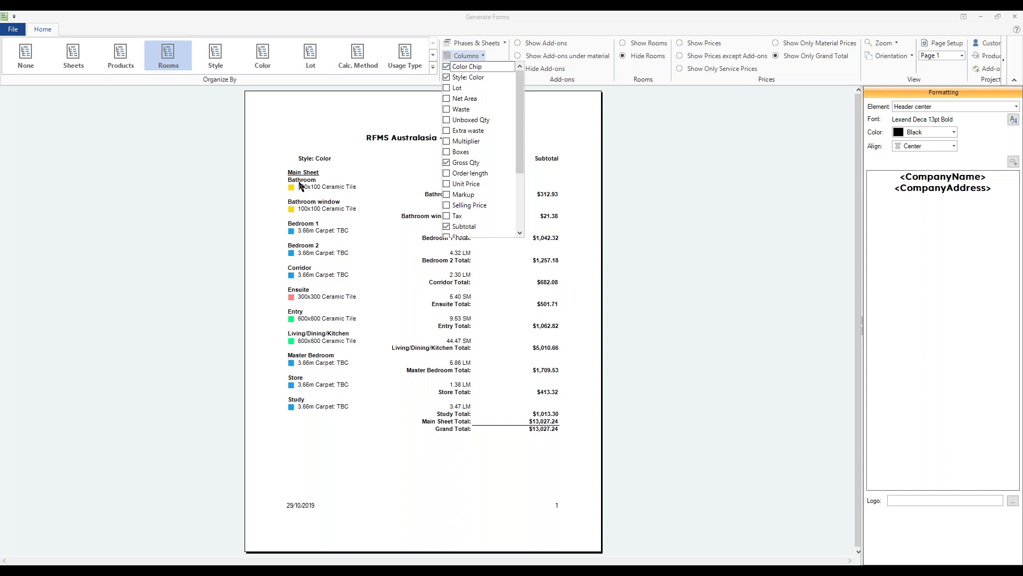
left_click(447, 99)
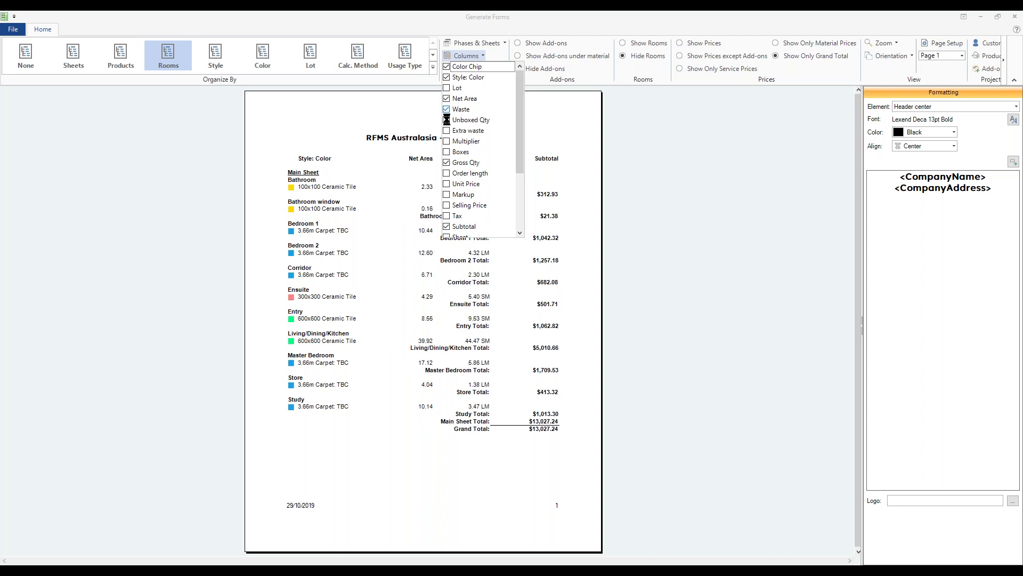
left_click(446, 109)
left_click(447, 120)
left_click_drag(515, 172, 516, 198)
left_click(453, 163)
left_click_drag(520, 191, 519, 207)
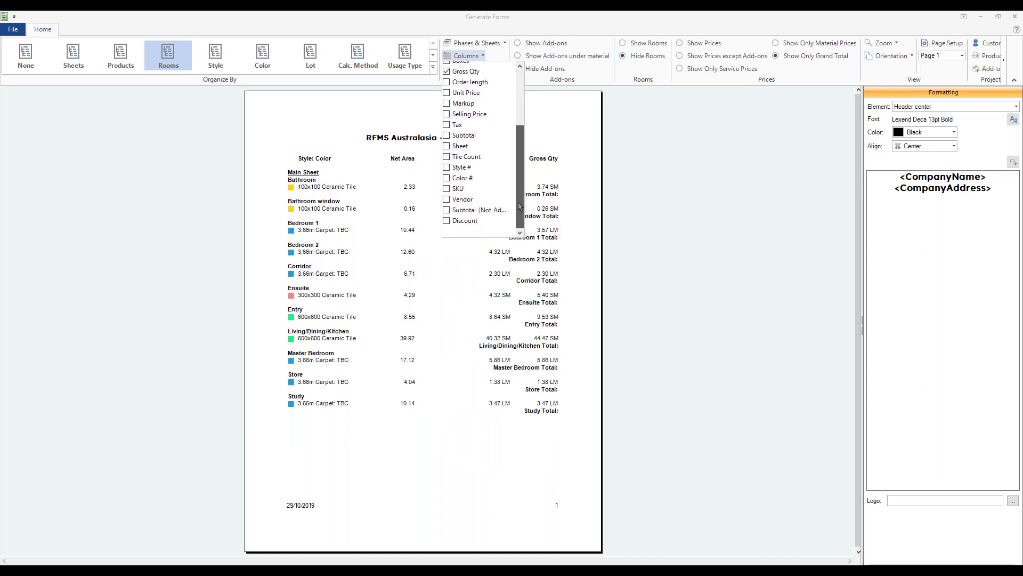
Add the Boxes and Extra waste columns to the quote, dismissing the column warning
scroll(522, 187, "up", 1)
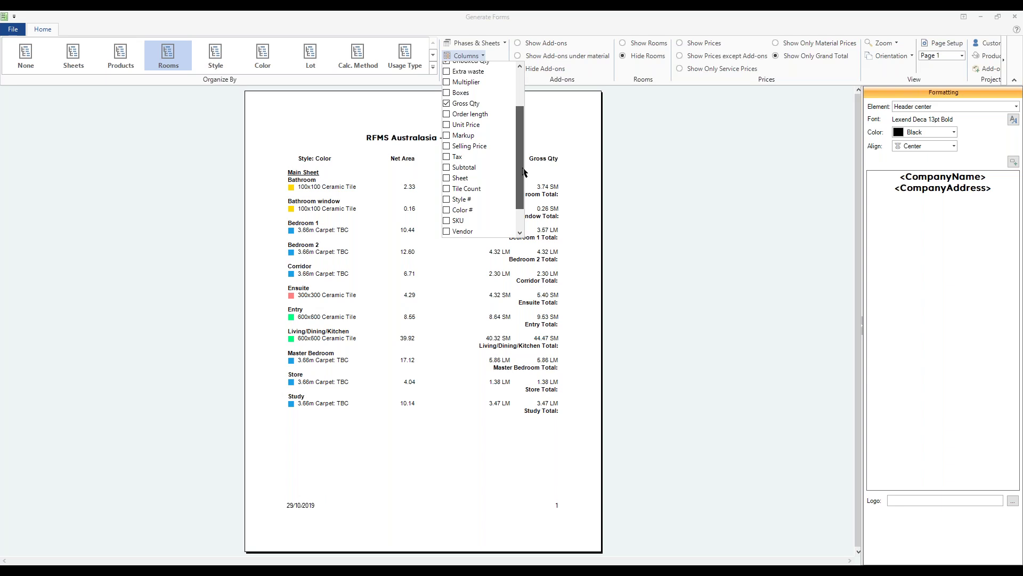
left_click_drag(523, 170, 523, 121)
left_click(447, 134)
left_click(454, 113)
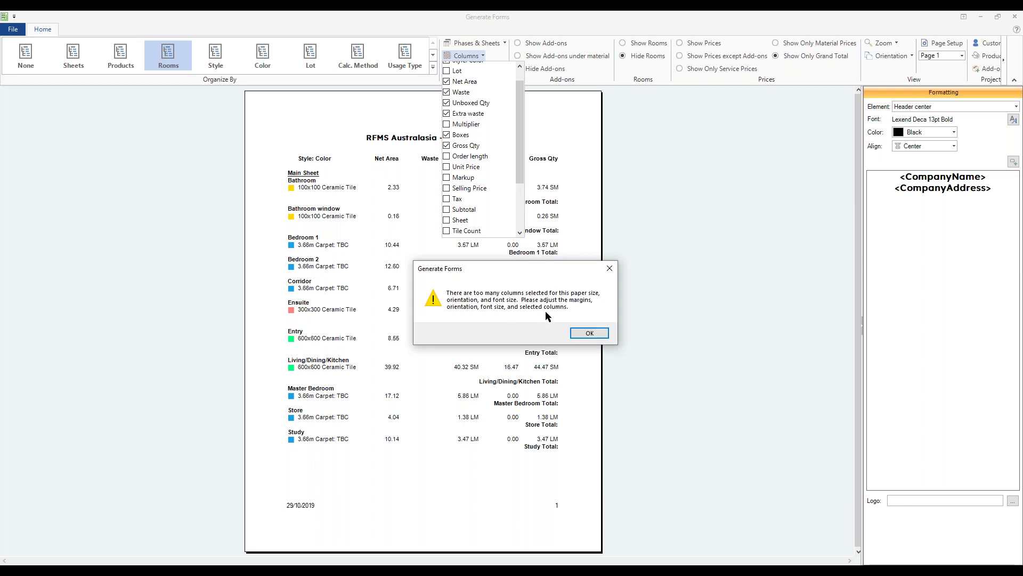
left_click(587, 334)
left_click(569, 256)
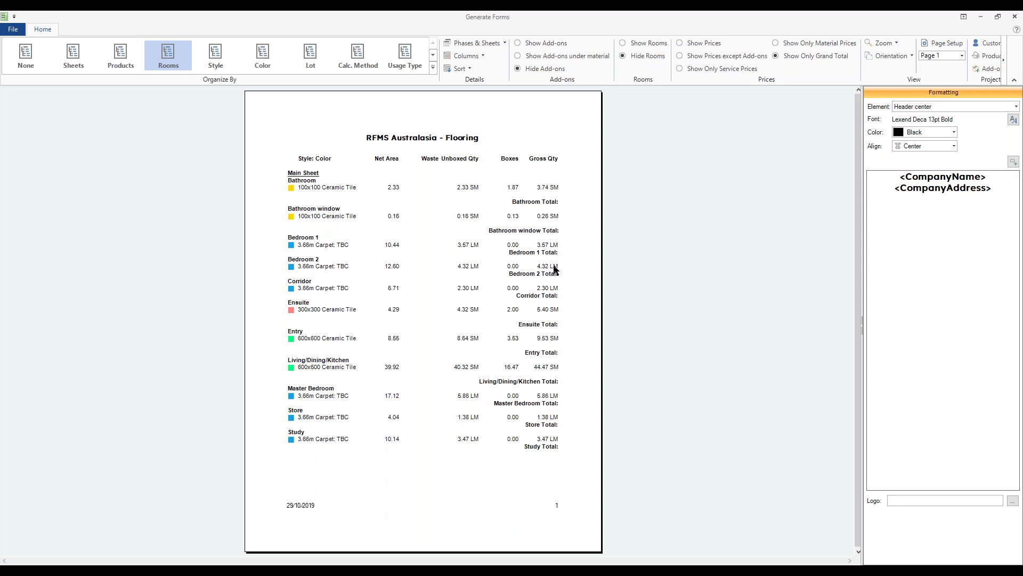
Switch the quote page to landscape orientation and set its paper size to A4
left_click(894, 57)
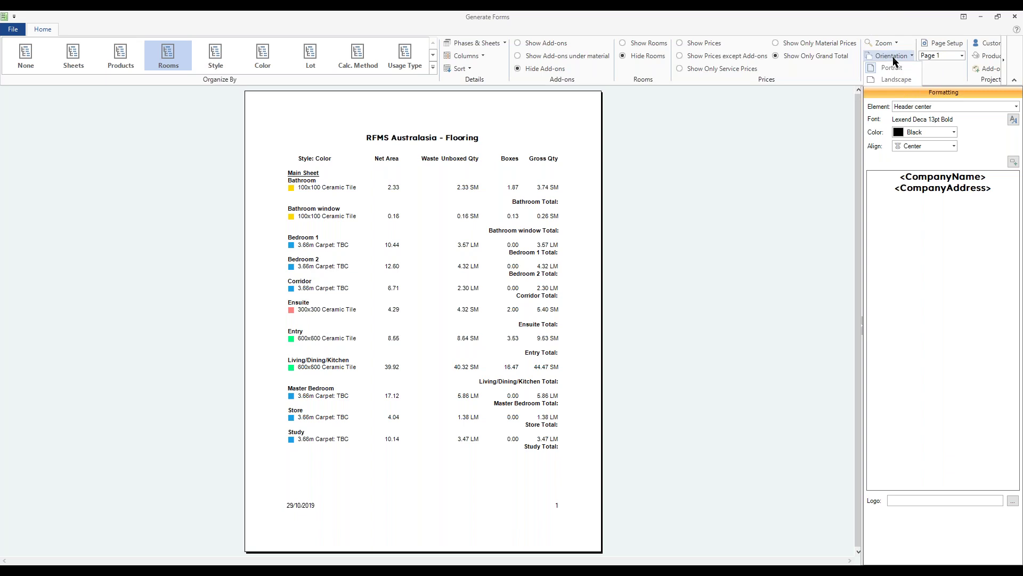
left_click(891, 82)
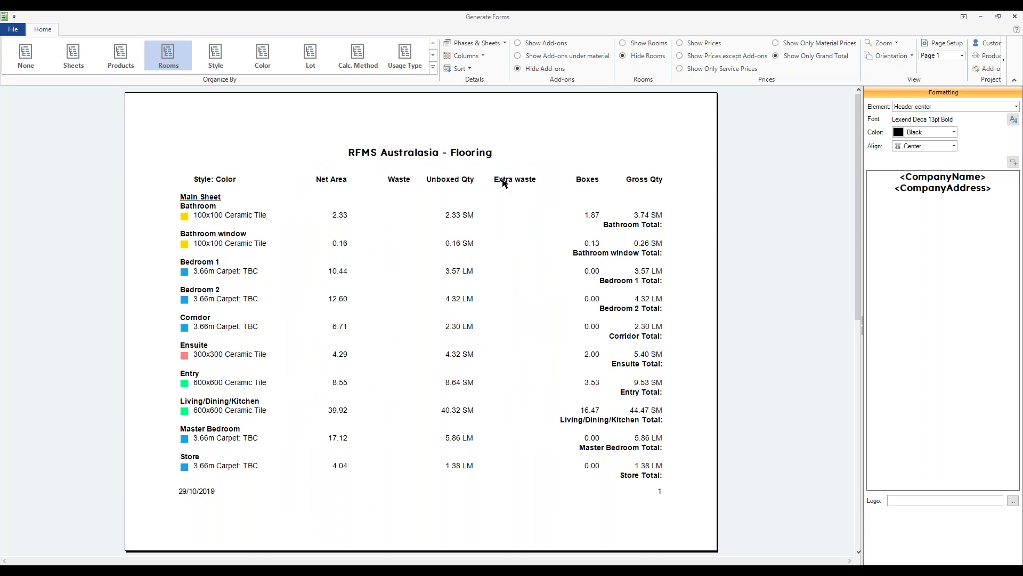
left_click(945, 45)
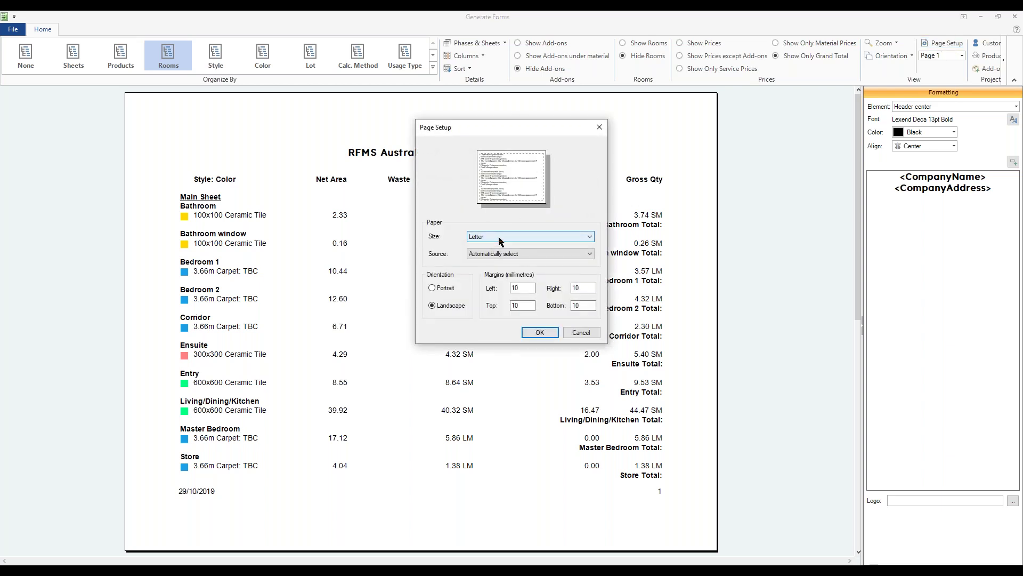
left_click(500, 240)
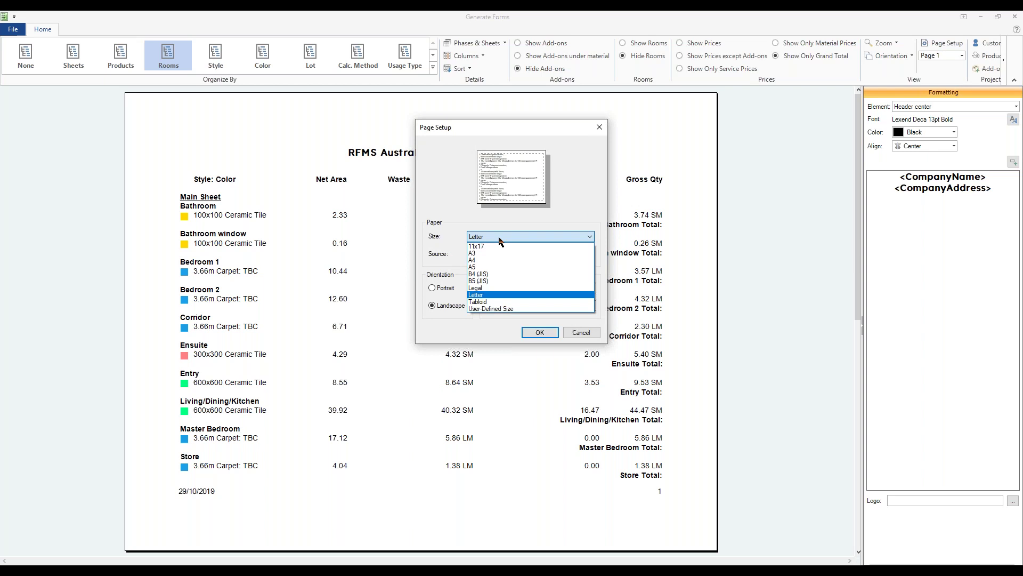
left_click(481, 262)
left_click(535, 334)
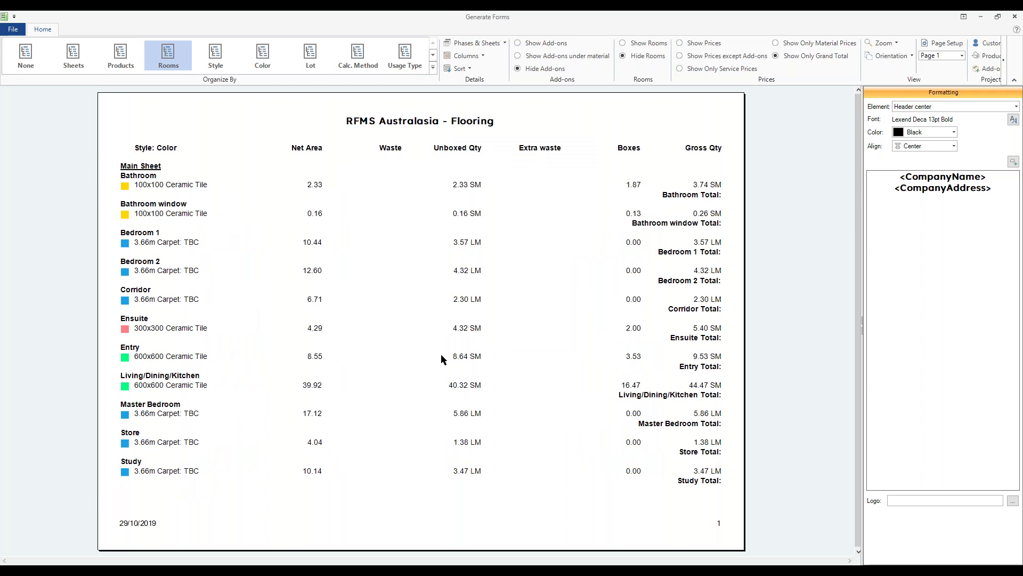
Check the selected quote columns and organize the quote by Products, comparing it with the Rooms arrangement
left_click(480, 57)
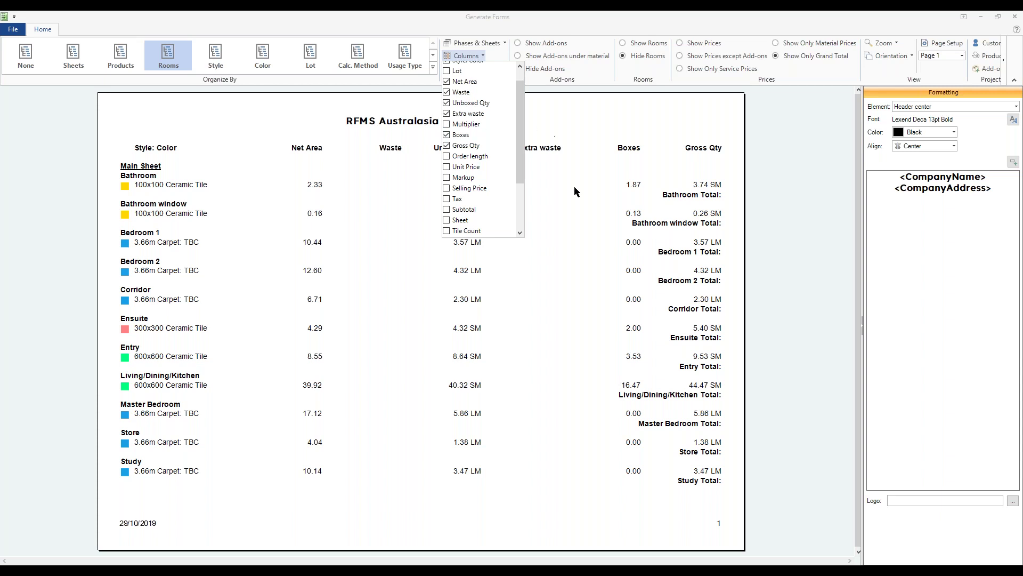
left_click(571, 167)
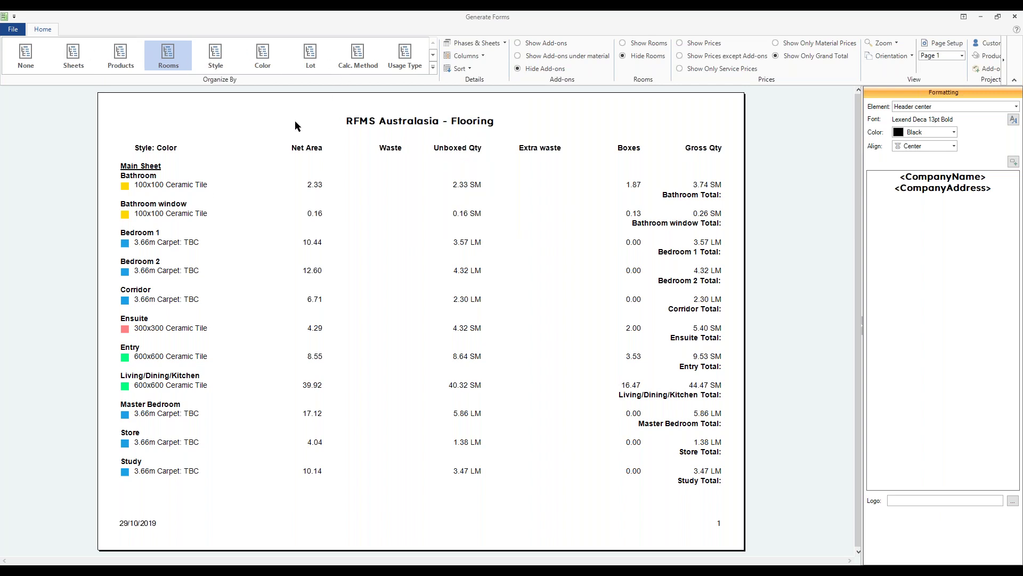
left_click(121, 56)
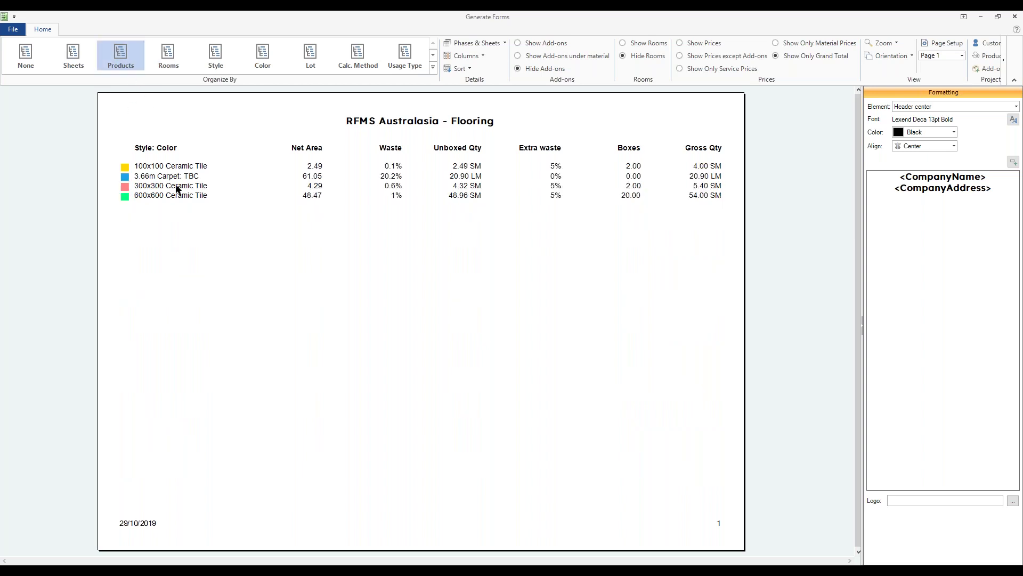
left_click(167, 57)
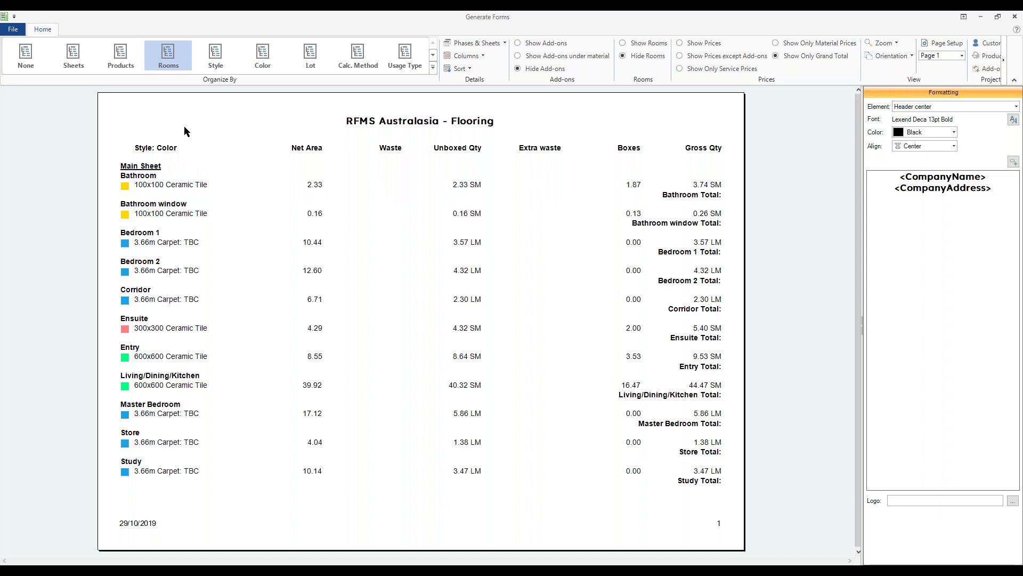
left_click(120, 56)
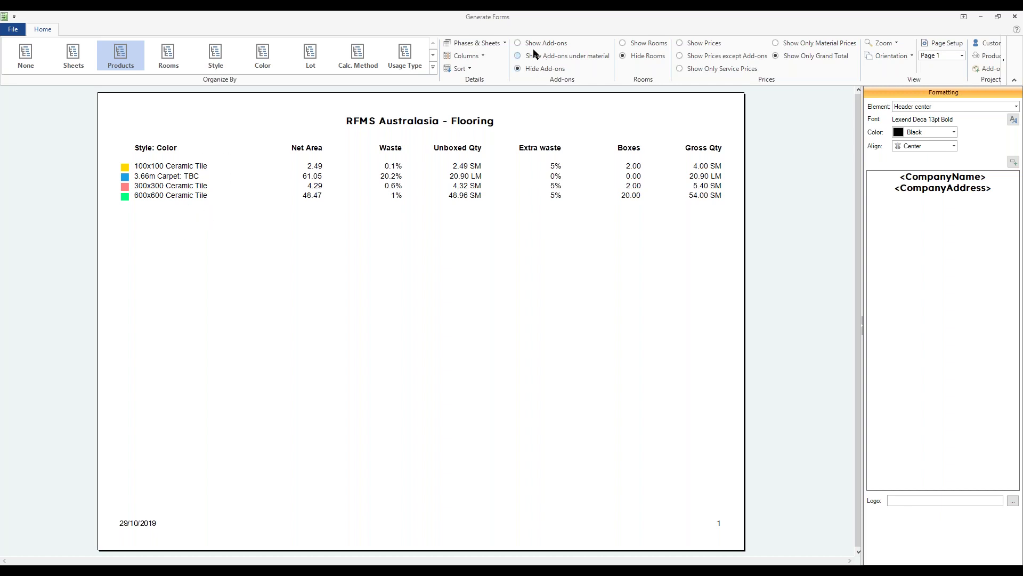
Show the add-ons under their material, and preview the room breakdown before hiding the rooms again
left_click(584, 54)
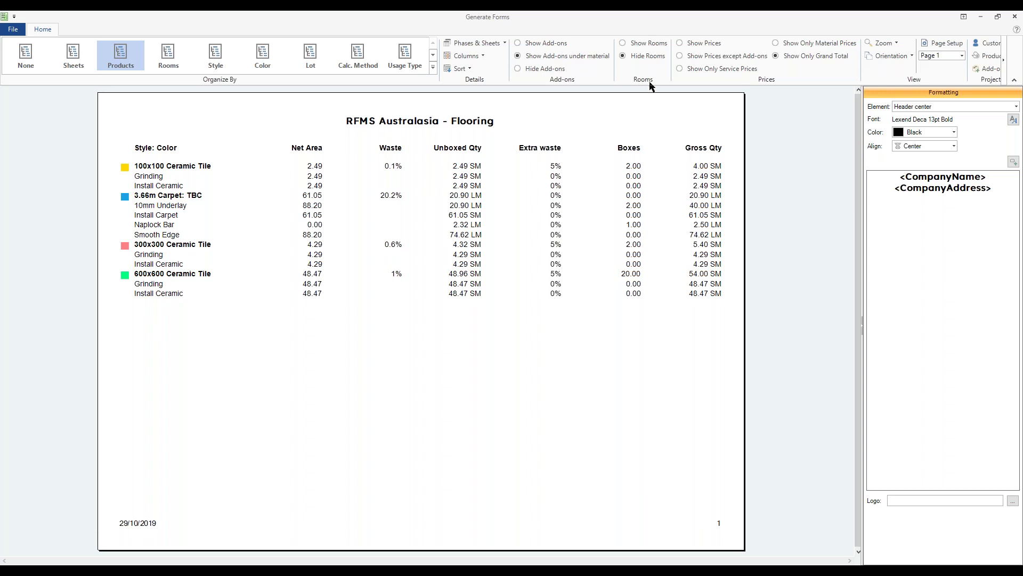
left_click(634, 48)
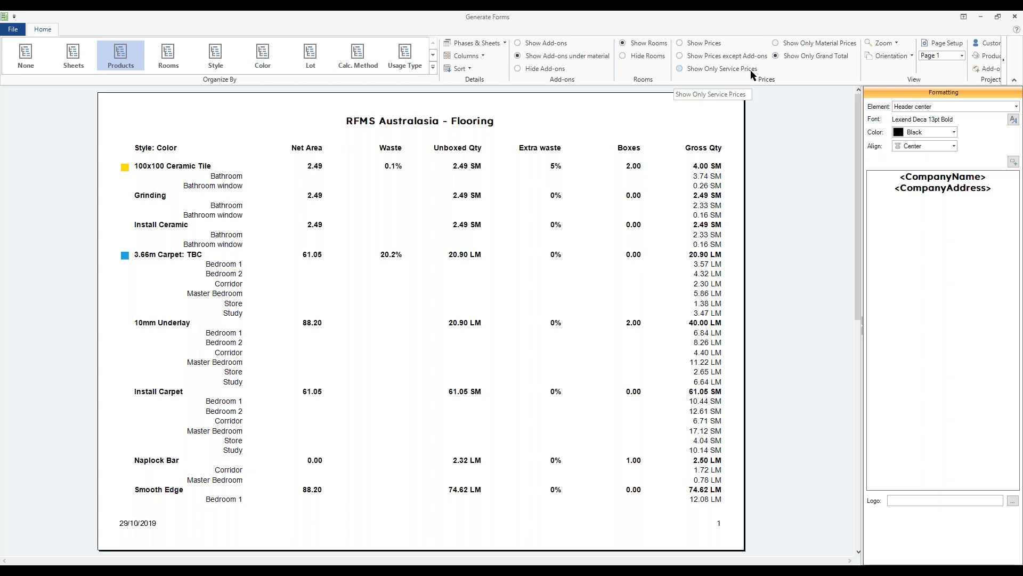
left_click(633, 58)
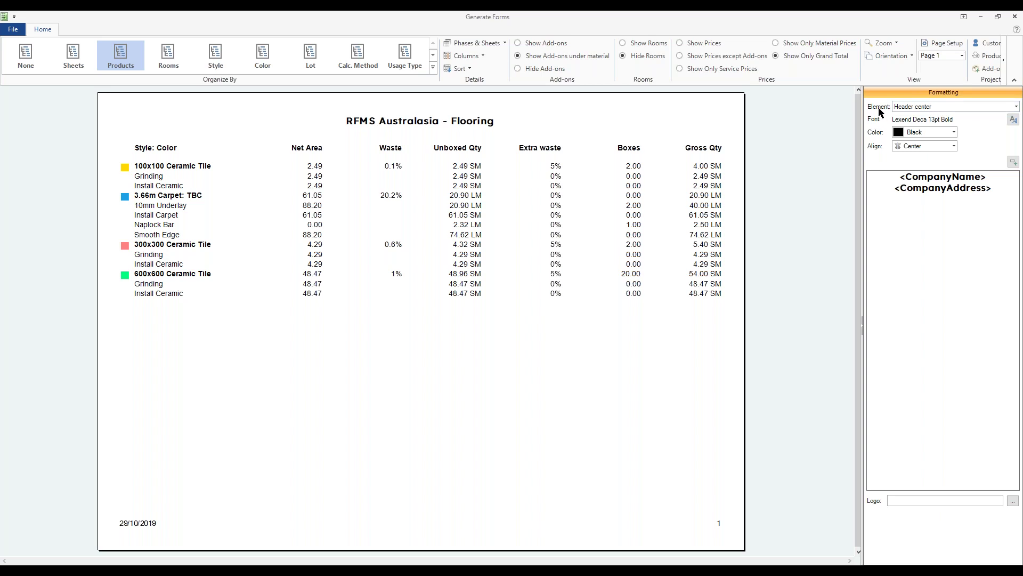
mouse_move(925, 112)
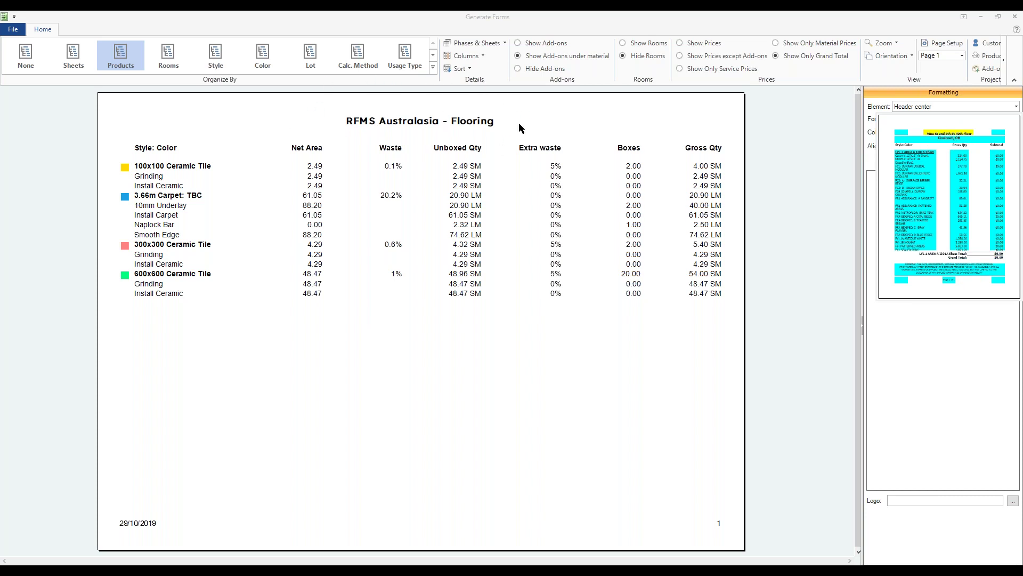
left_click(902, 137)
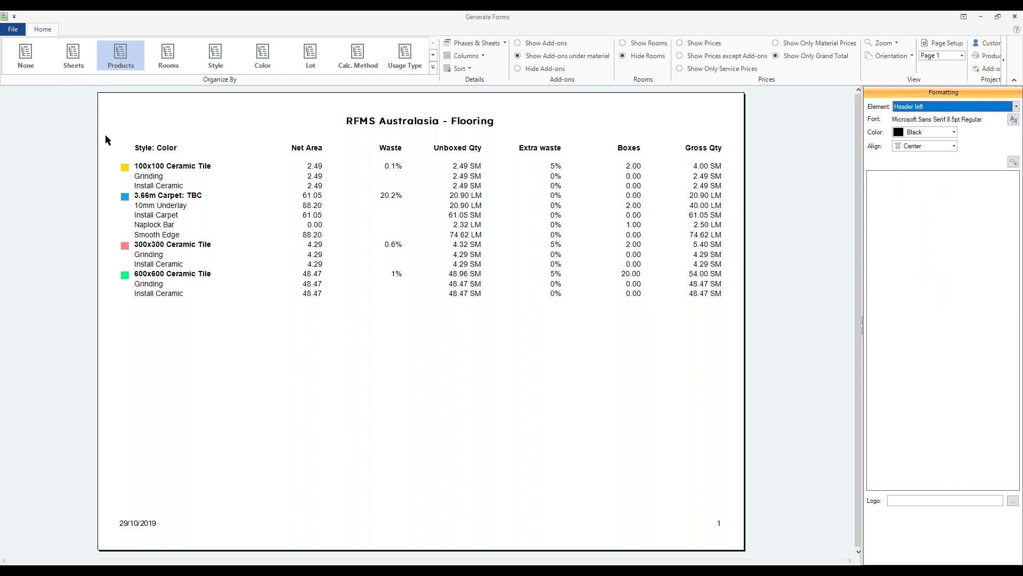
left_click(956, 198)
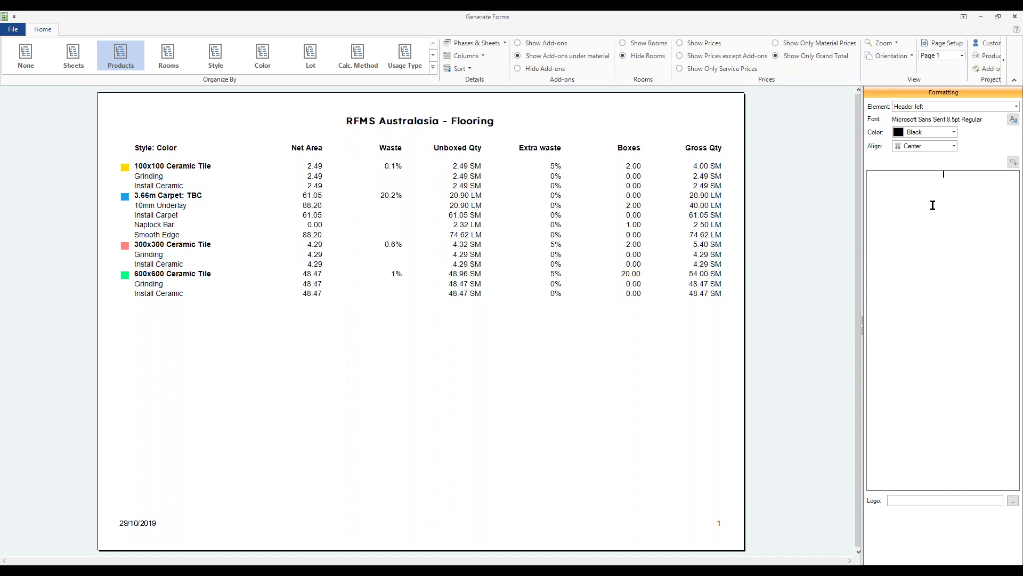
left_click(1004, 60)
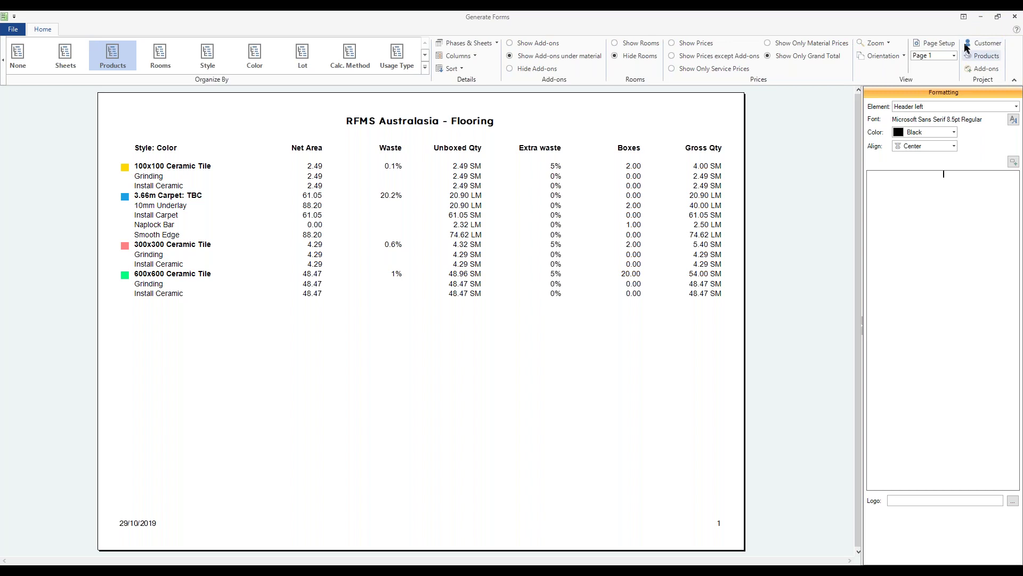
Close the quote form, return to the floor plan and check the customer details in the project information
left_click(1016, 17)
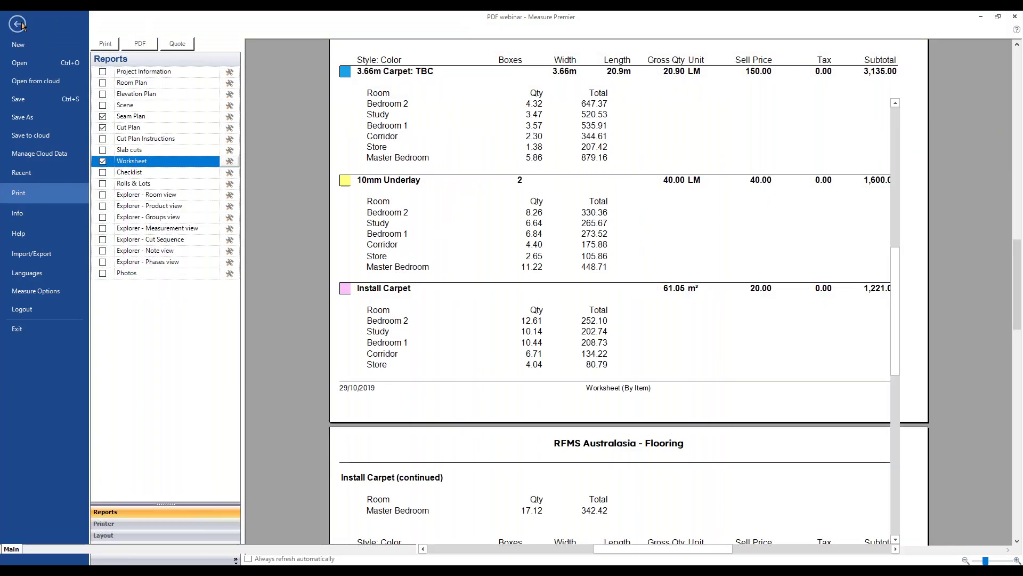
left_click(20, 24)
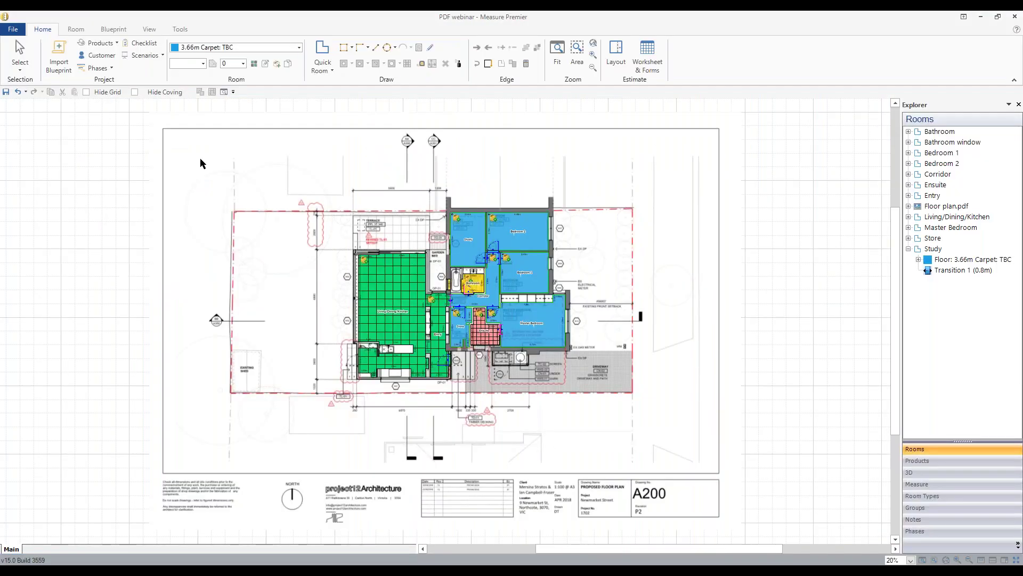
left_click(100, 56)
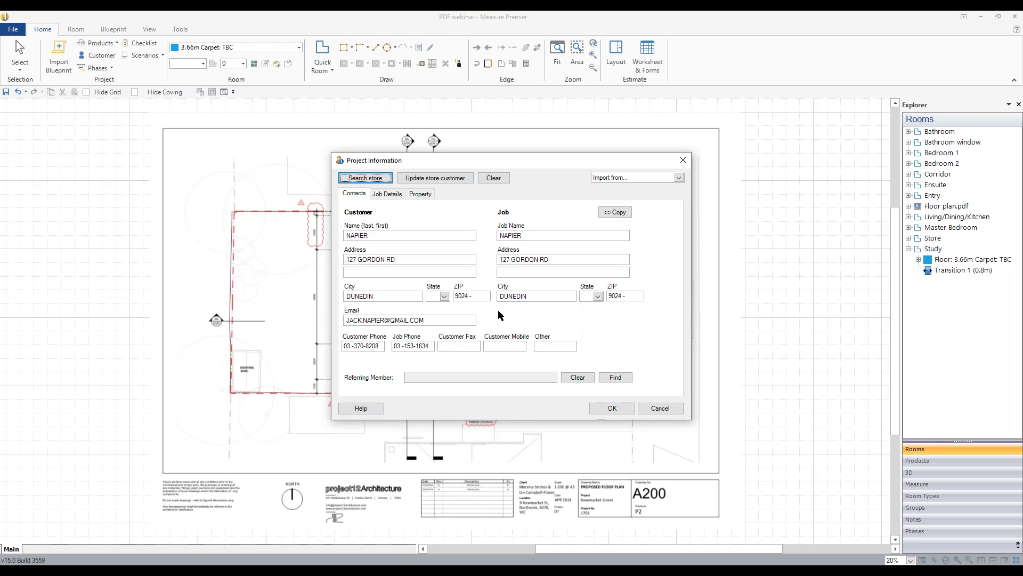
left_click(616, 411)
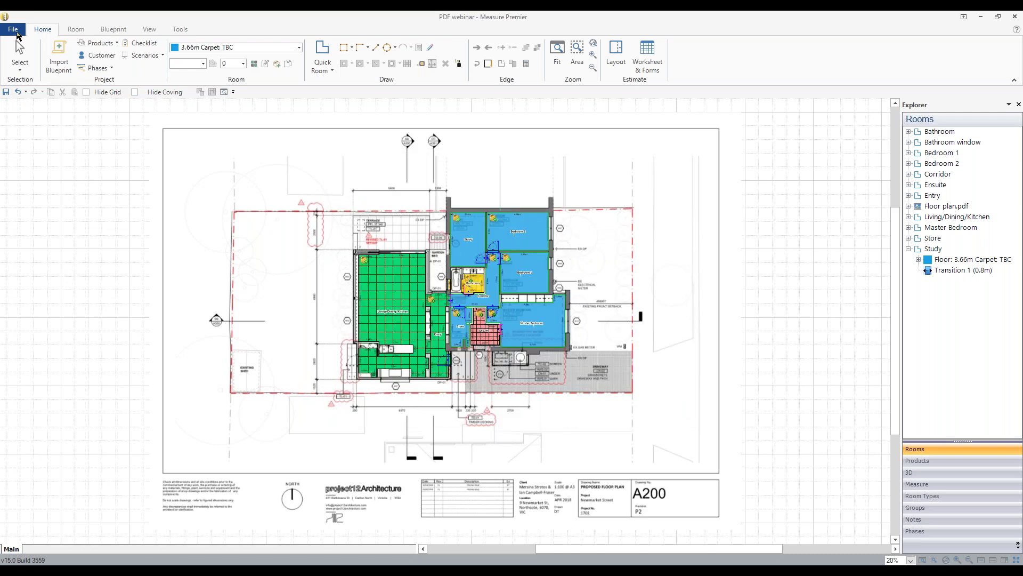
Reopen the quote form and insert the CustomerName field into the Header left element
left_click(15, 31)
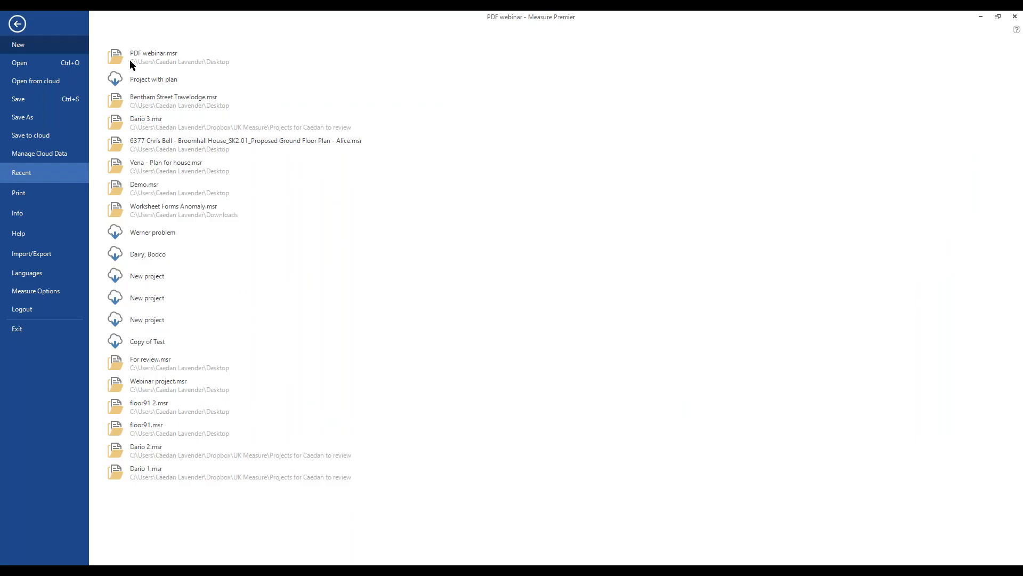
left_click(24, 198)
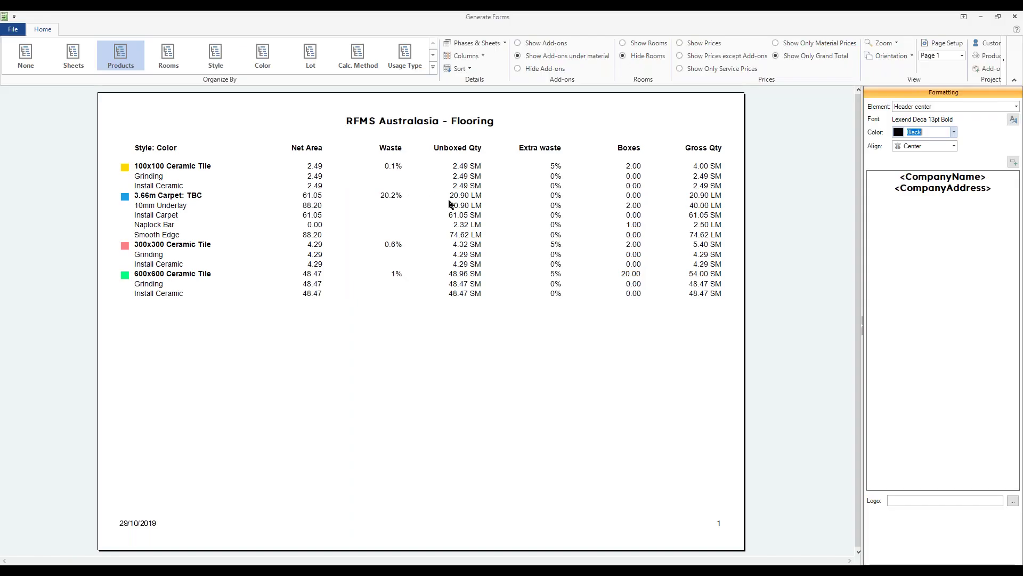
mouse_move(943, 108)
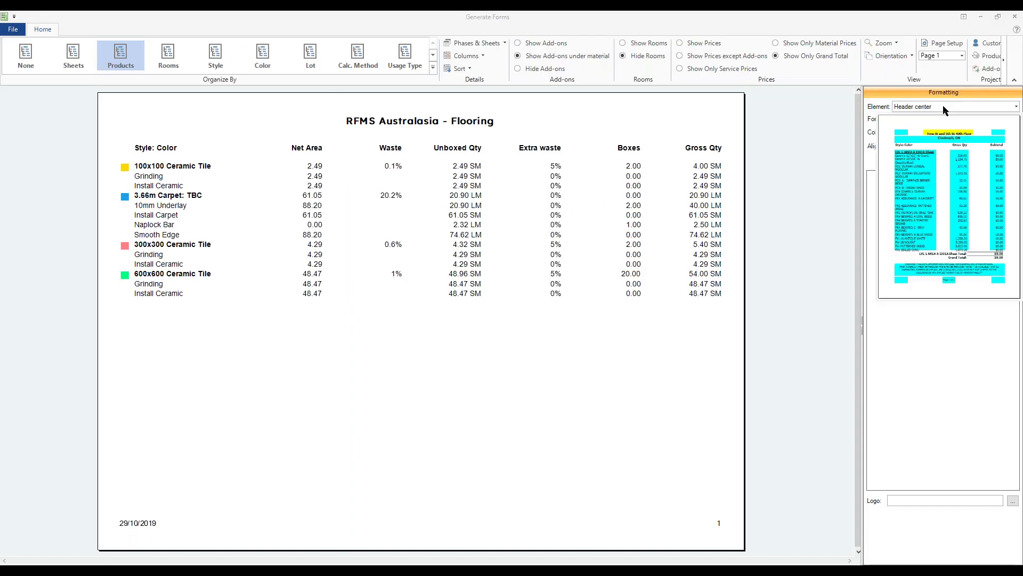
left_click(937, 177)
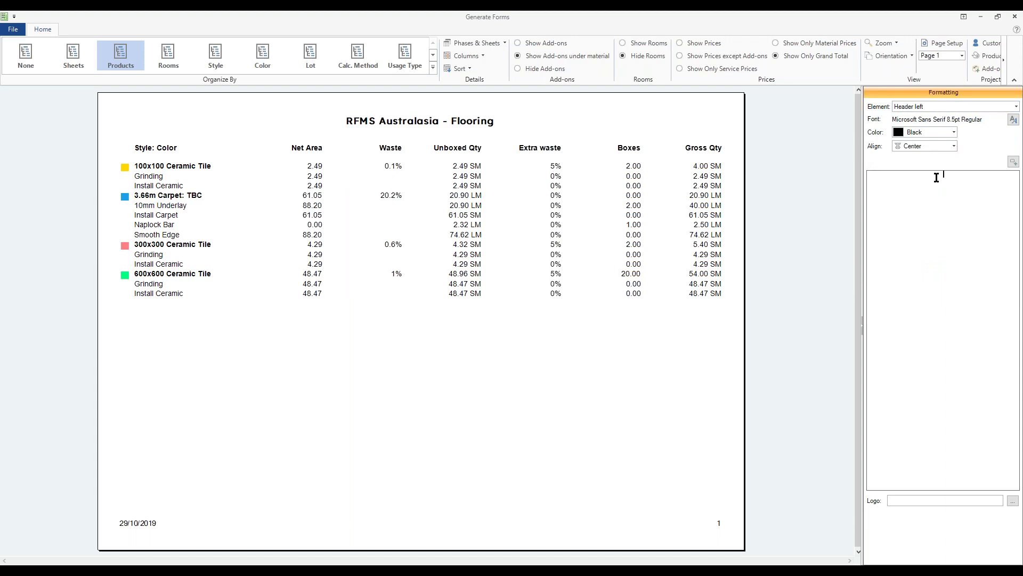
left_click(1012, 162)
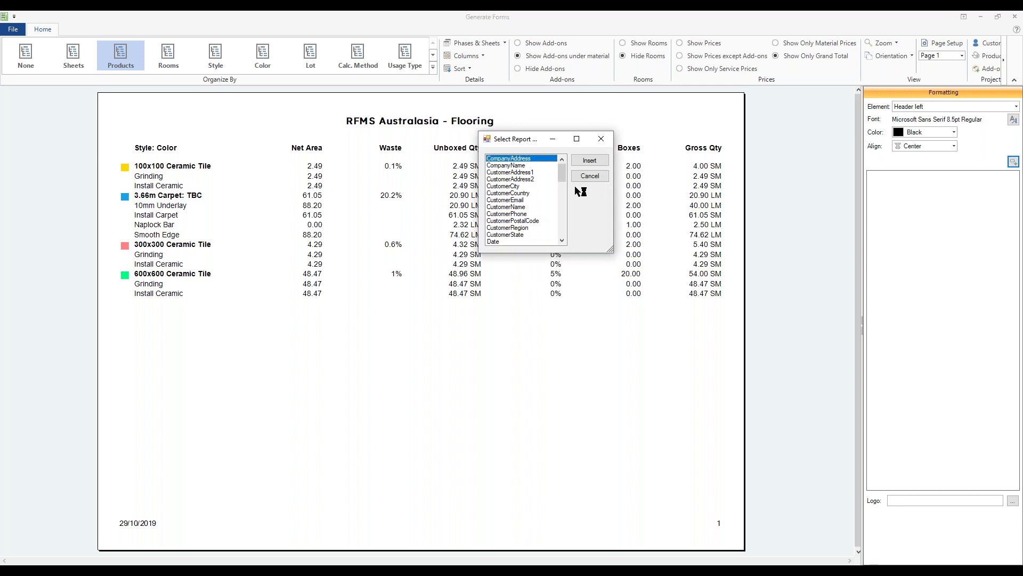
mouse_move(562, 173)
left_mouse_down()
mouse_move(557, 204)
mouse_move(562, 163)
left_mouse_up()
left_click(516, 207)
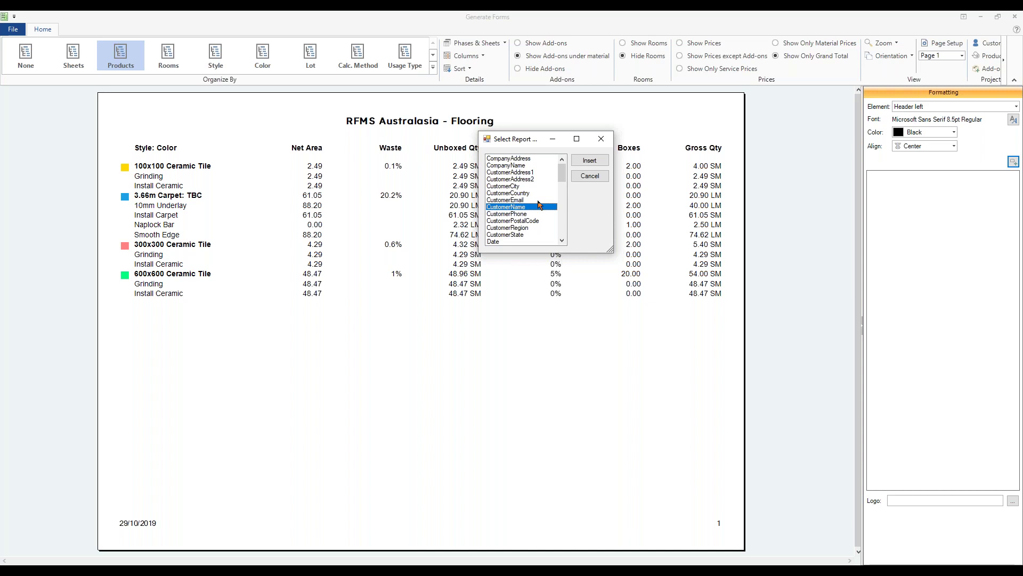
left_click(590, 162)
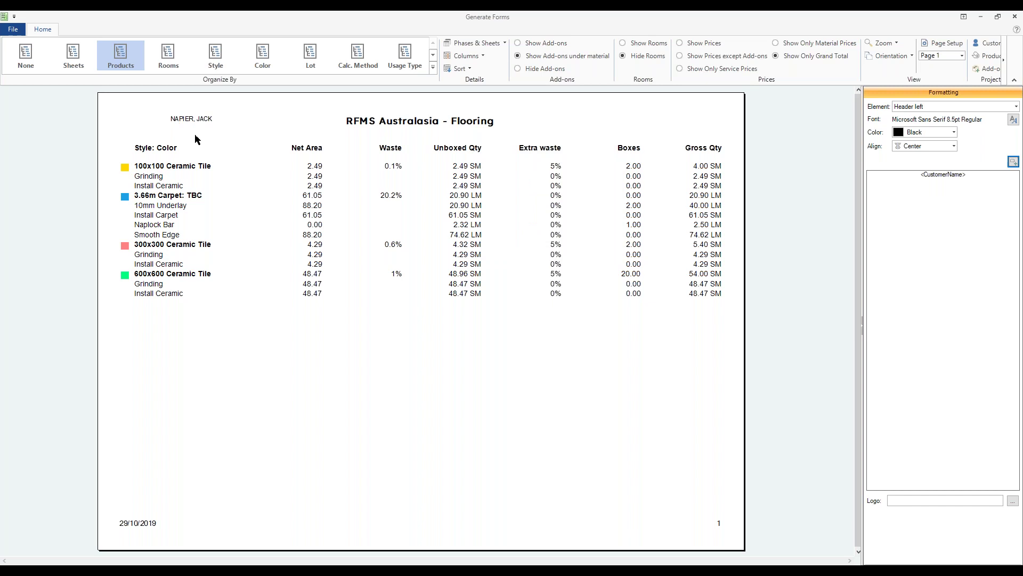
Insert the CustomerAddress1 field on a new line below the customer name in the left header
left_click(932, 208)
left_click(1013, 163)
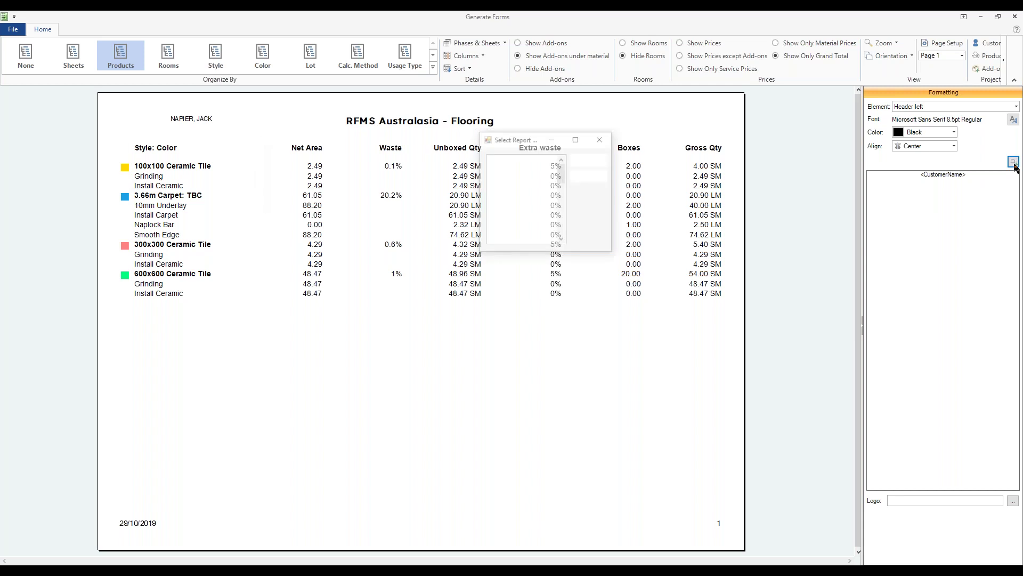
left_click(515, 173)
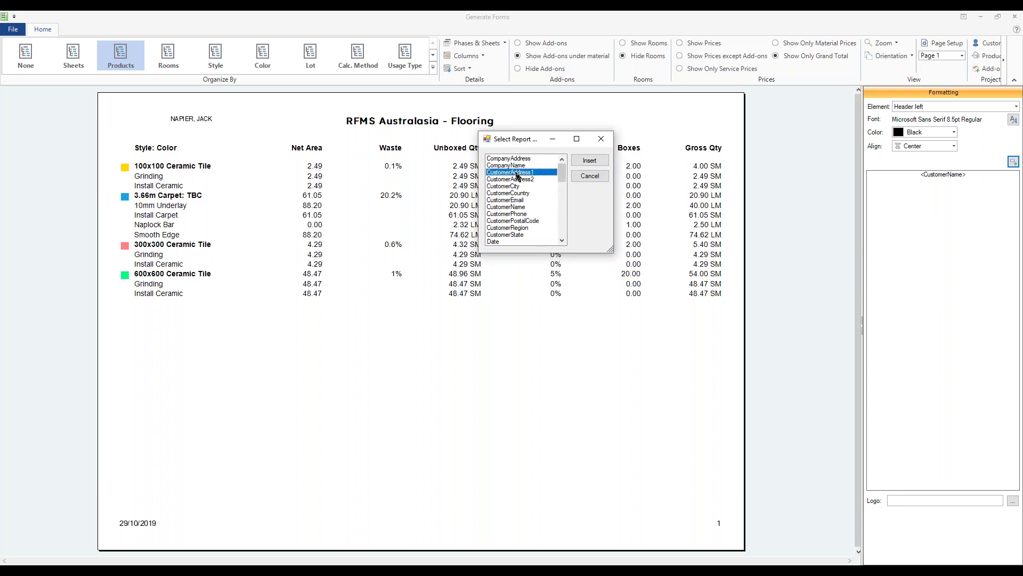
left_click(588, 161)
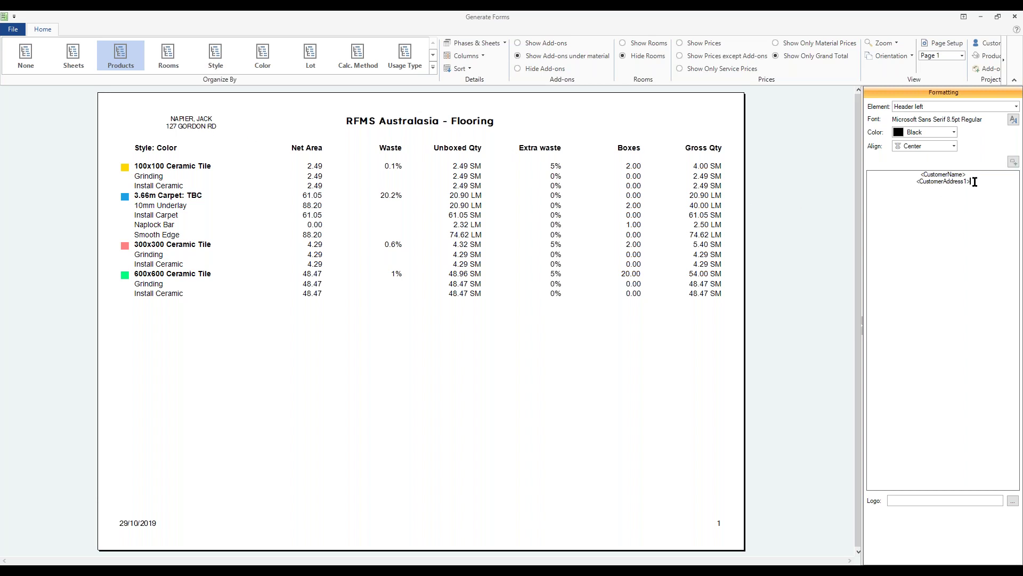
Try adding the words "plain text" after the customer address field and delete them again
type("plain text")
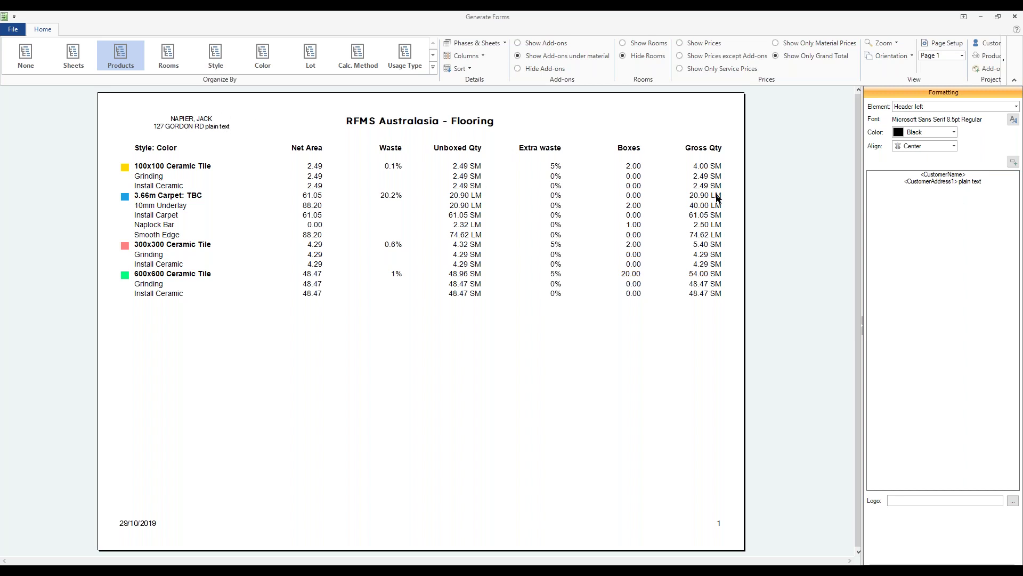
key("BackSpace")
key("BackSpace")
key("BackSpace")
key("BackSpace")
key("BackSpace")
key("BackSpace")
key("BackSpace")
key("BackSpace")
key("BackSpace")
key("BackSpace")
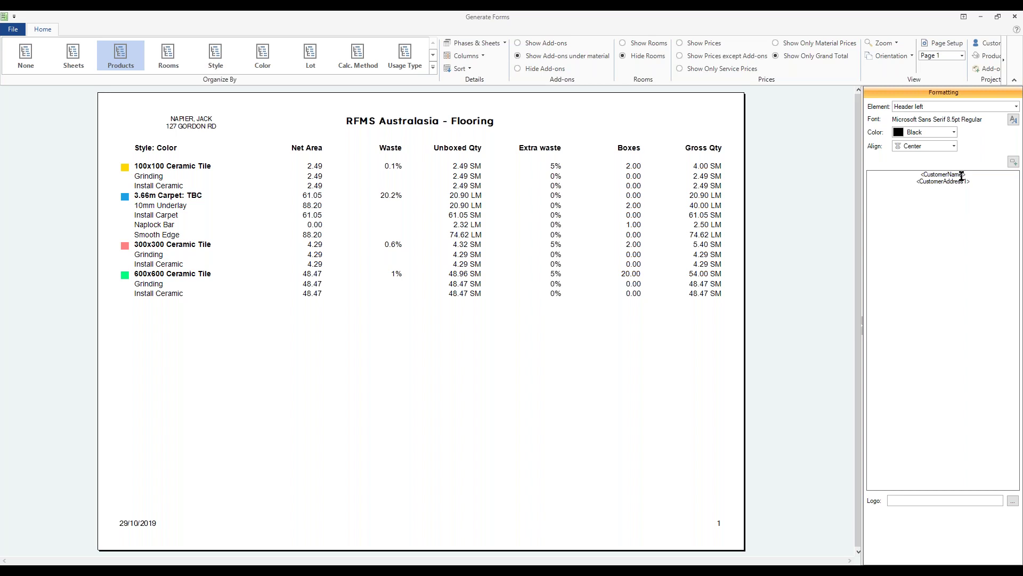
Set the font size of the CustomerName field in the left header to 10
left_click_drag(969, 175, 918, 176)
left_click(1014, 121)
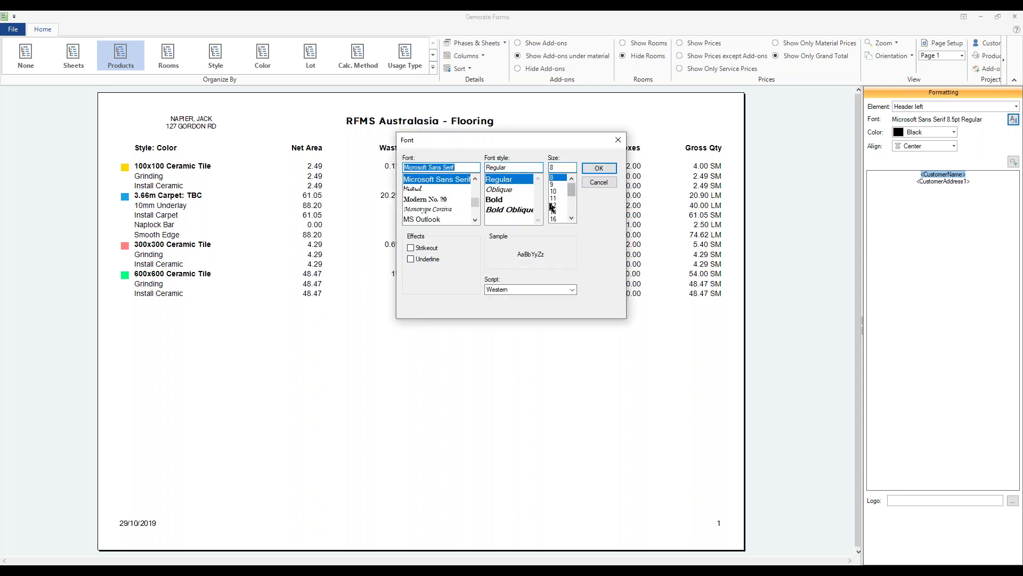
left_click(556, 190)
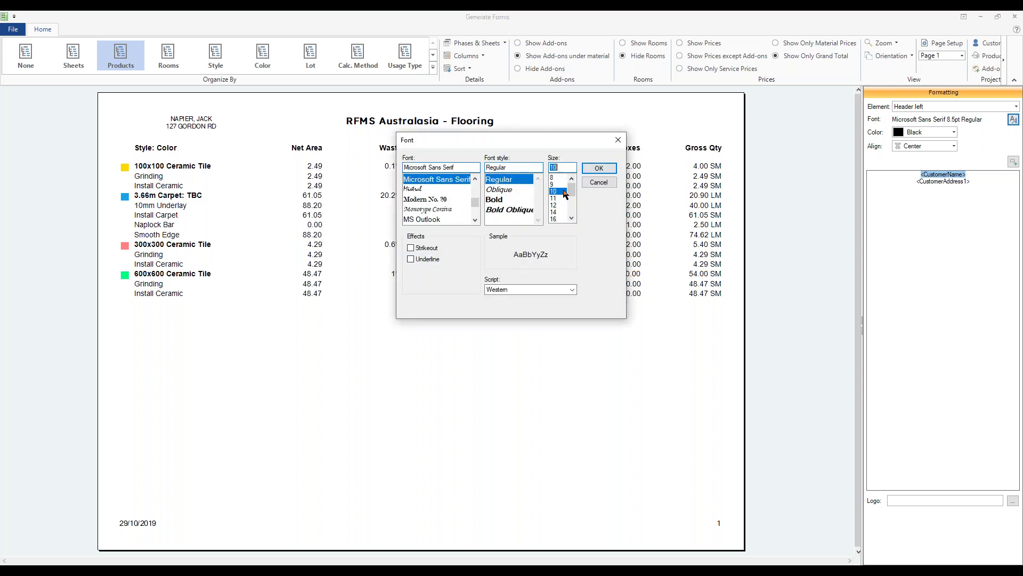
left_click(596, 168)
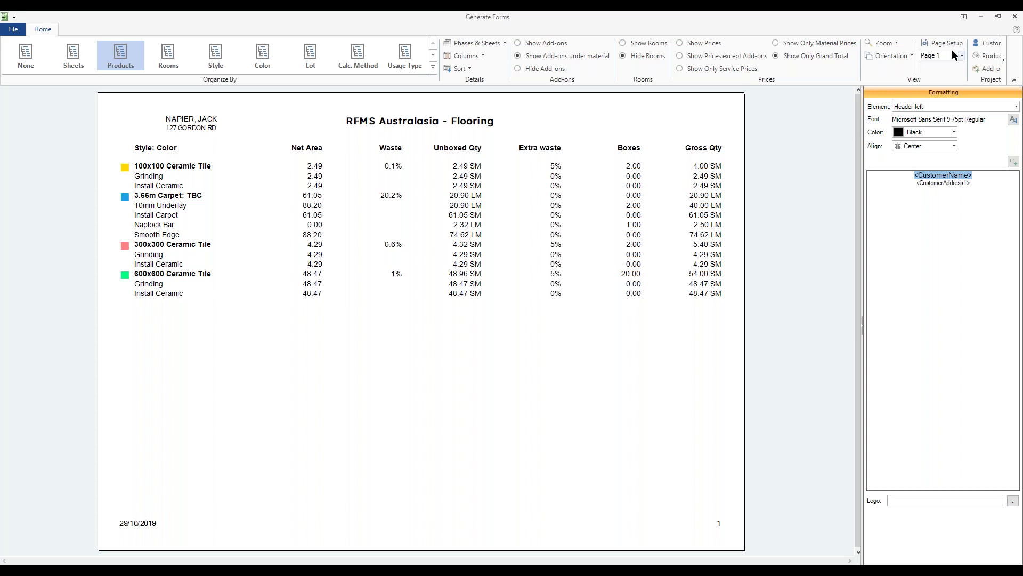
Close and reopen the quote form, and save it as a template named "Quote Template 2019"
left_click(1015, 18)
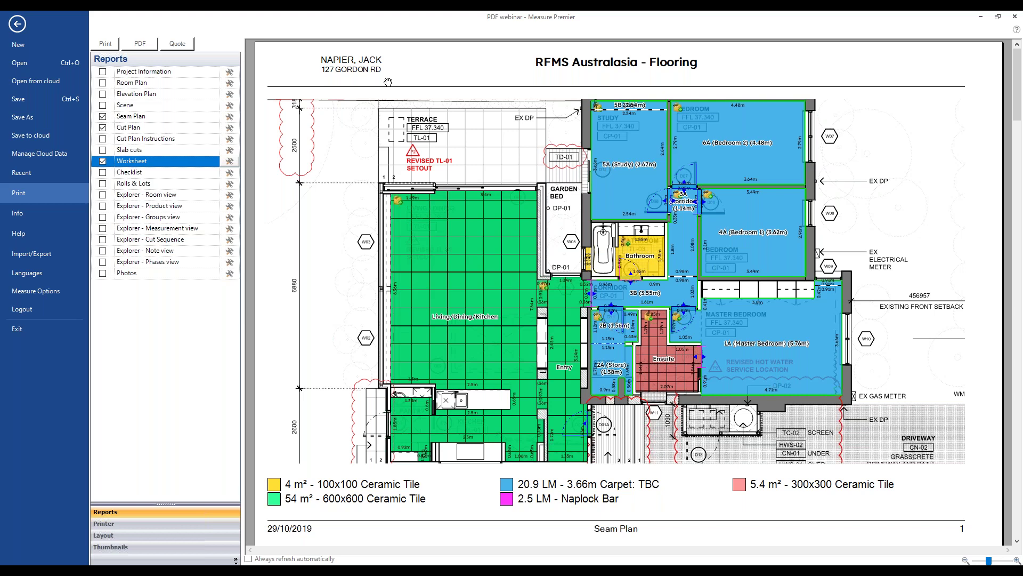
left_click(181, 42)
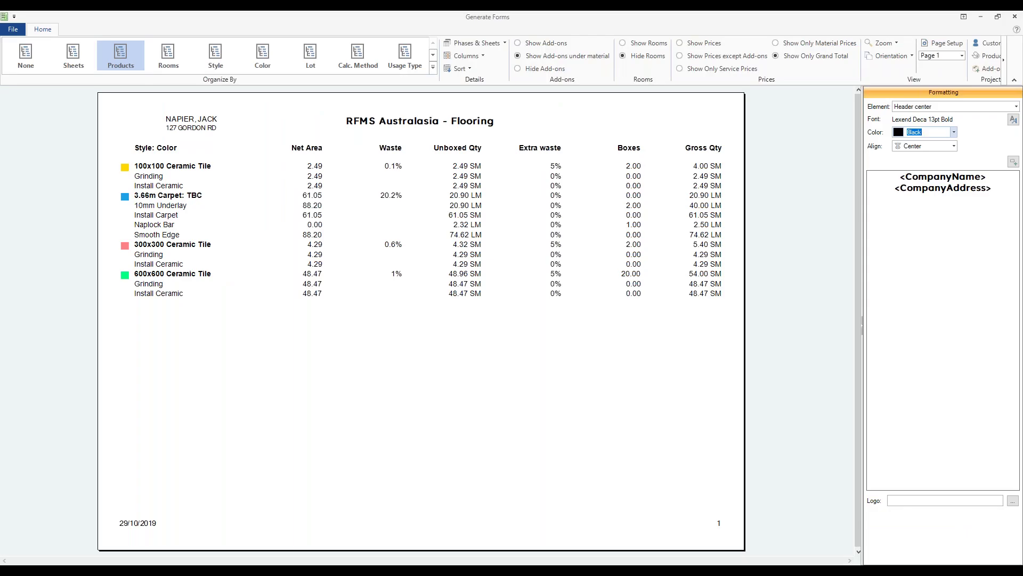
left_click(12, 30)
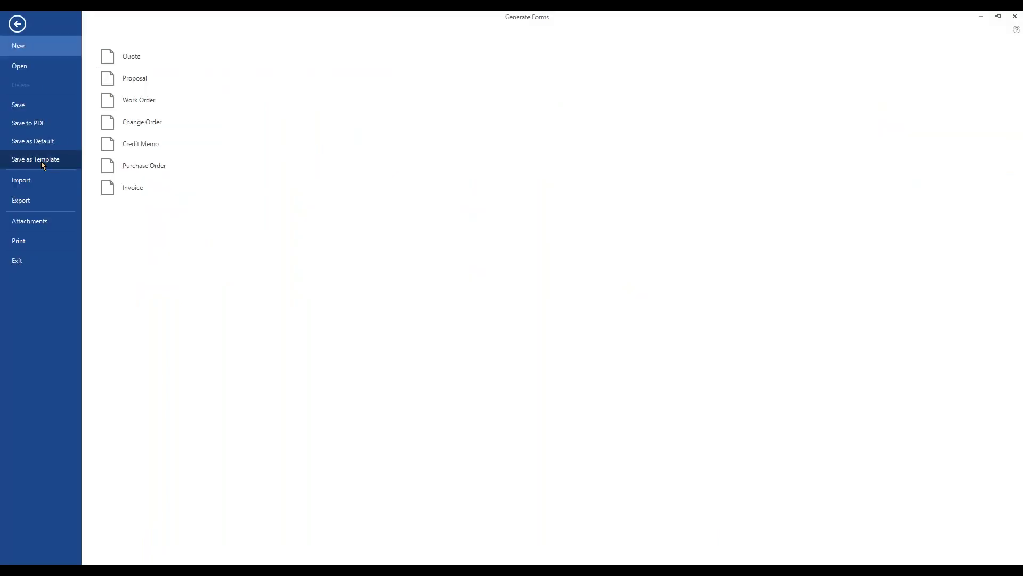
left_click(42, 160)
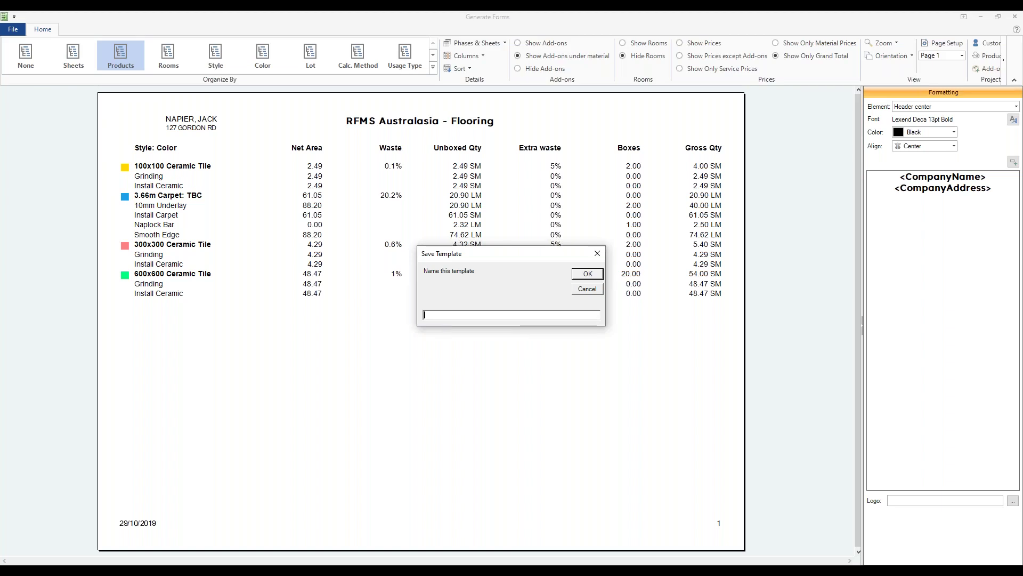
type("Quote Template 2019")
left_click(587, 274)
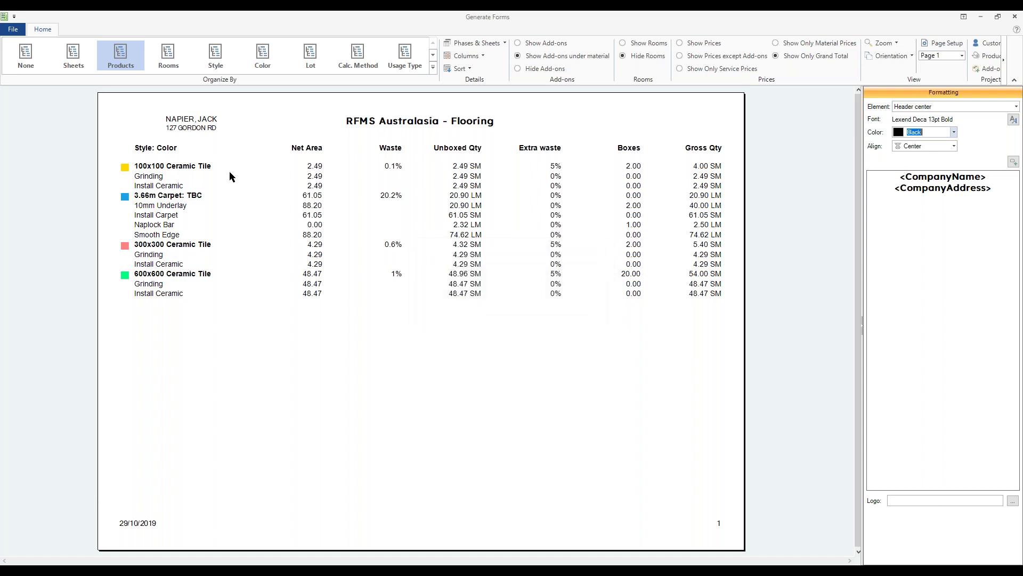
Check the new form choices for the saved template, close the quote form and return to the floor plan
left_click(14, 29)
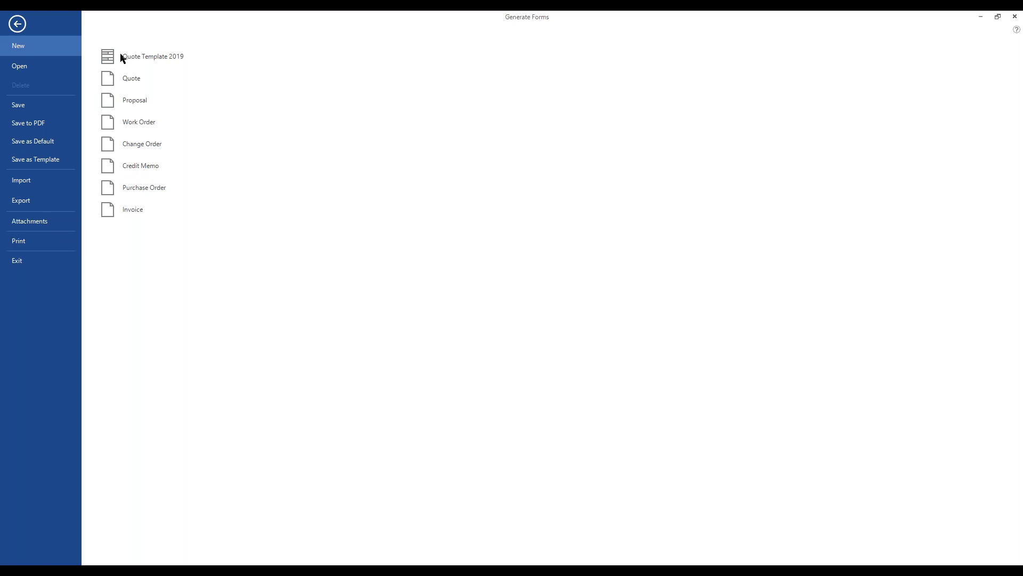
left_click(17, 24)
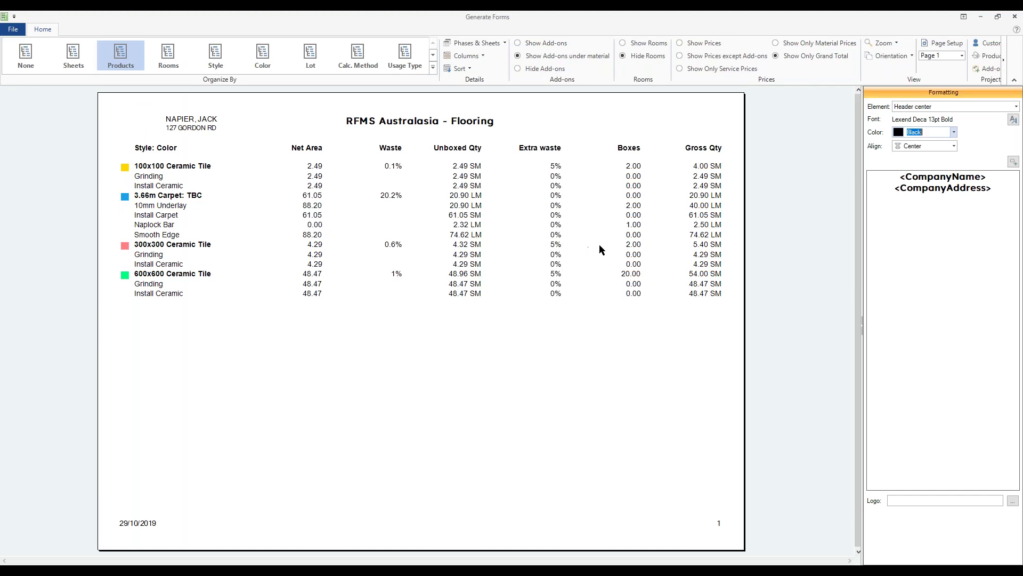
left_click(1016, 17)
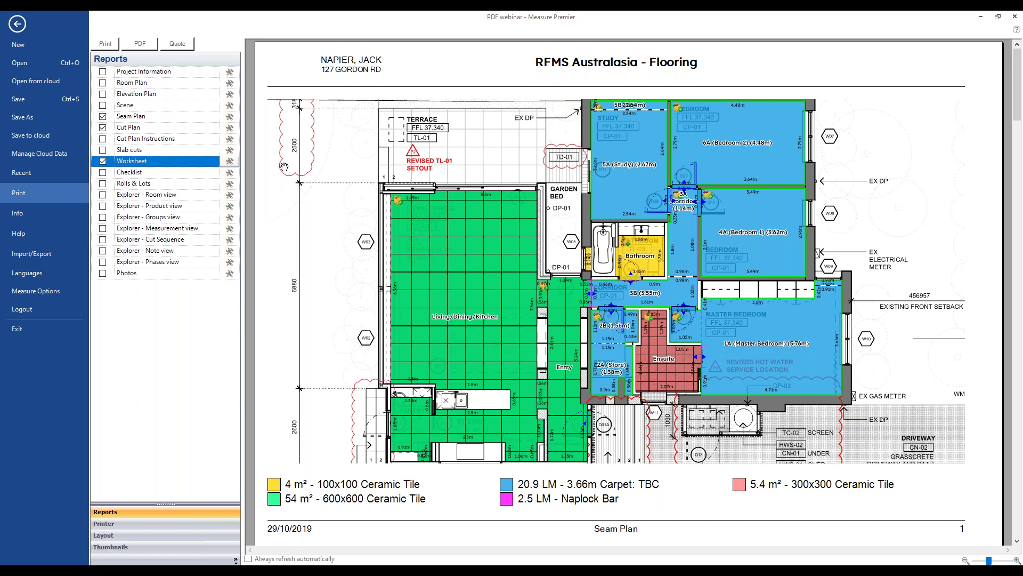
left_click(18, 24)
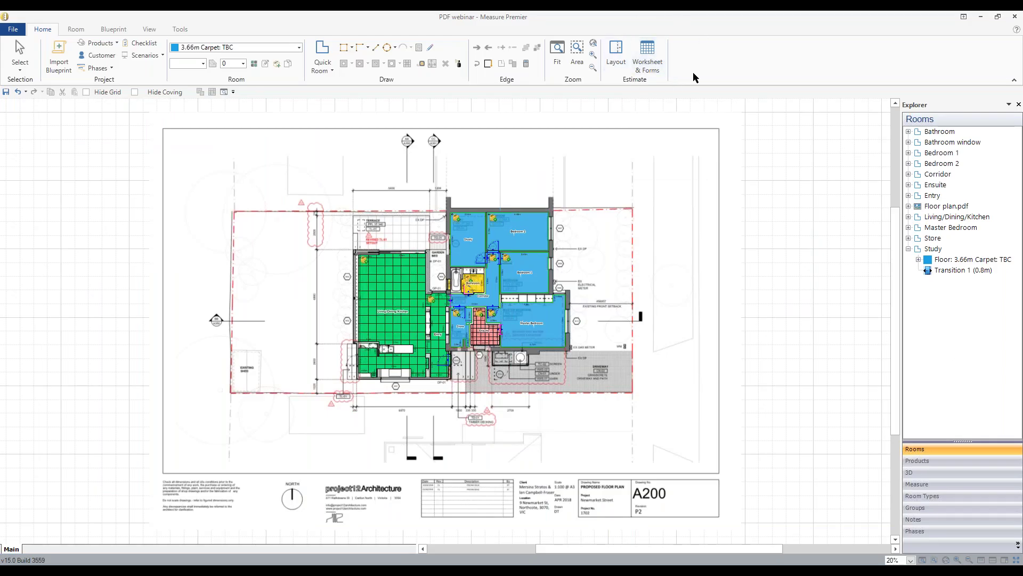
Open the estimate worksheet, look over its print and forms options, and close it
left_click(653, 58)
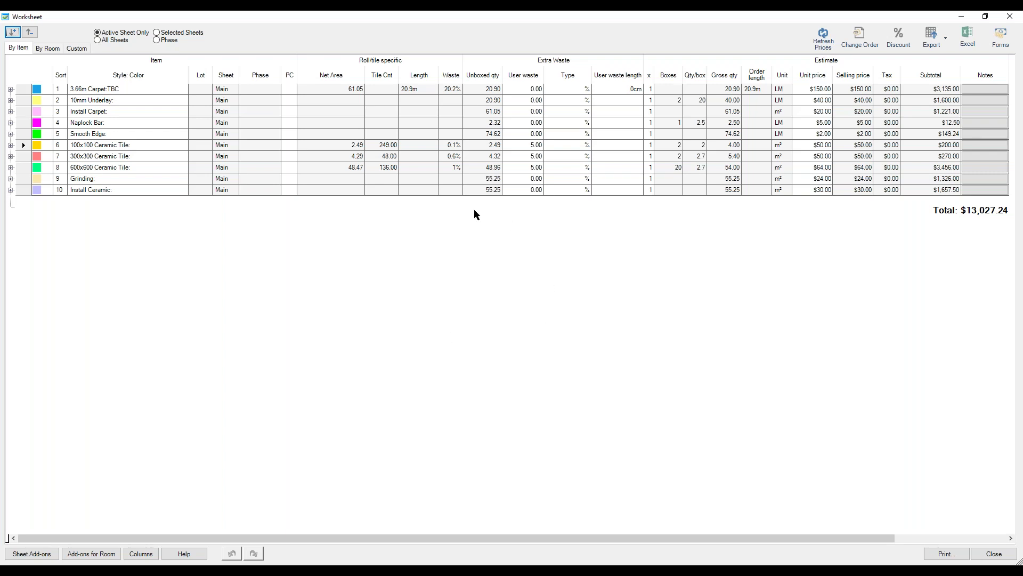
left_click(947, 556)
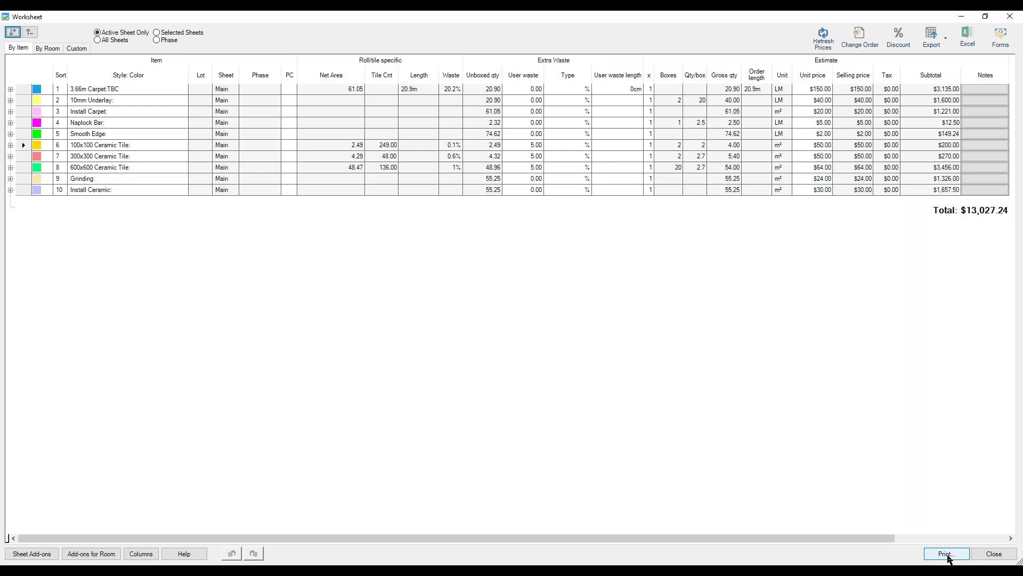
left_click(1008, 43)
left_click(1002, 44)
left_click(1001, 44)
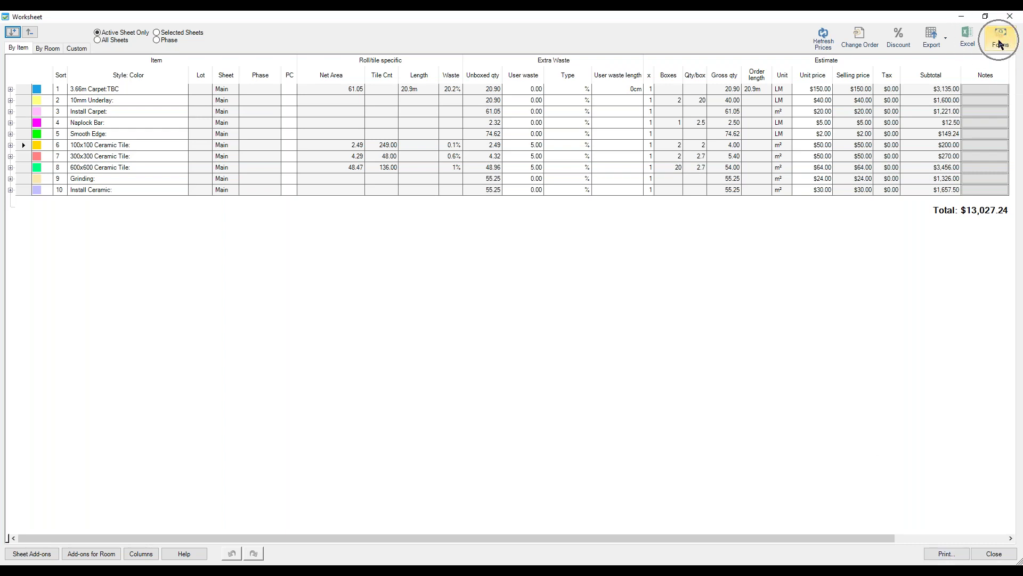
left_click(1000, 44)
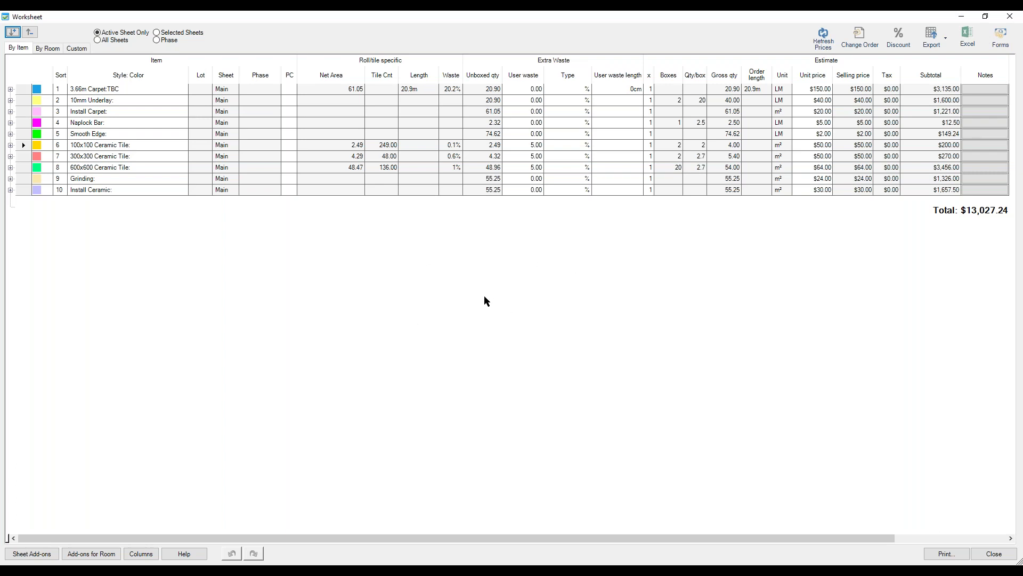
left_click(994, 554)
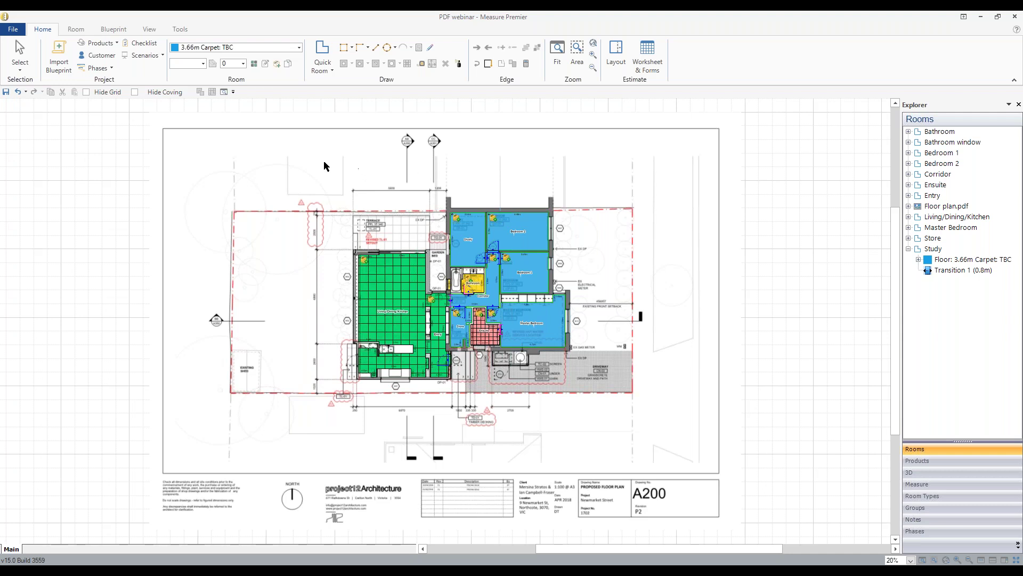
Open the project's print setup, review the printer's paper size and orientation settings, and return to the report list
left_click(14, 31)
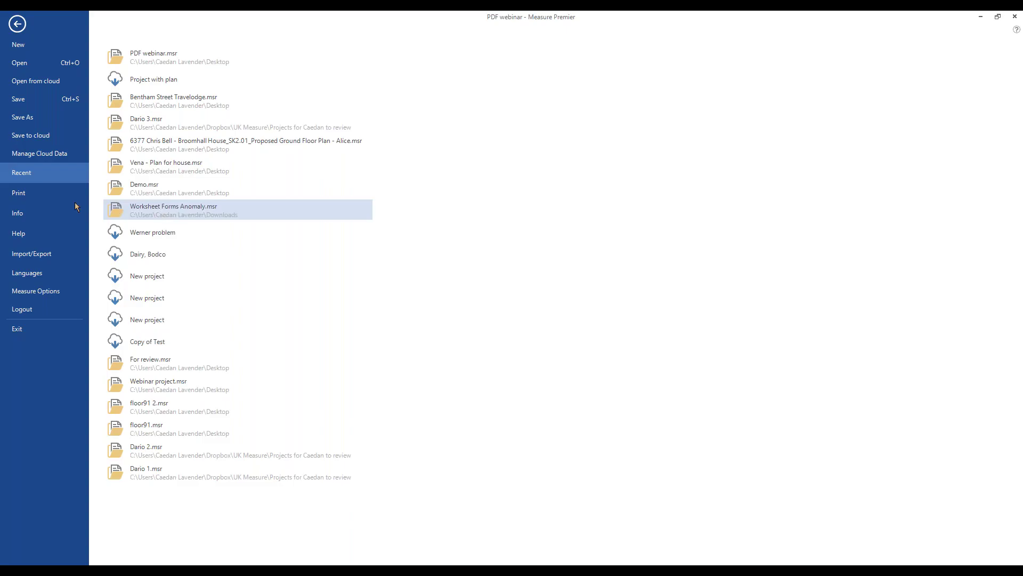
left_click(33, 193)
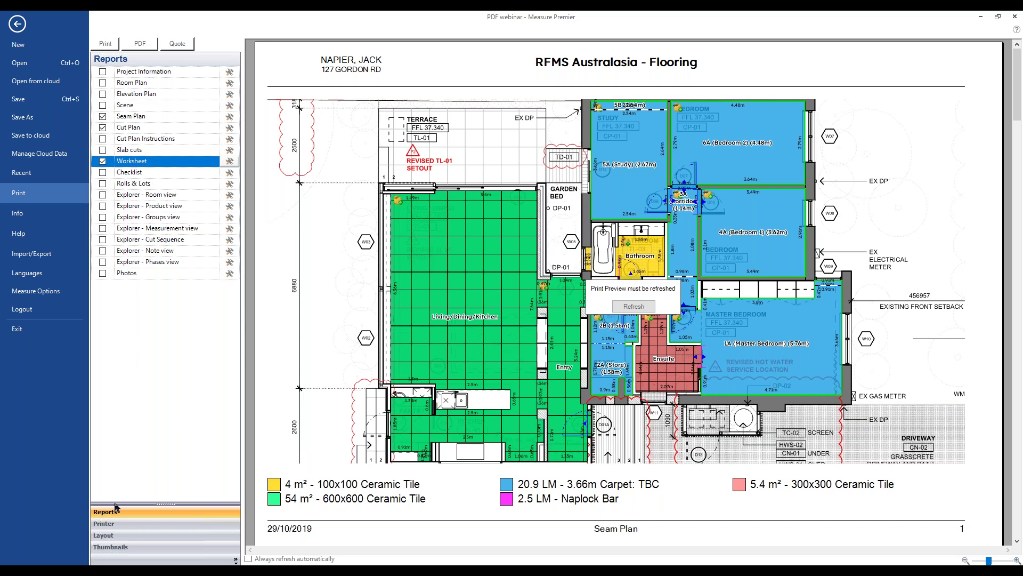
left_click(127, 528)
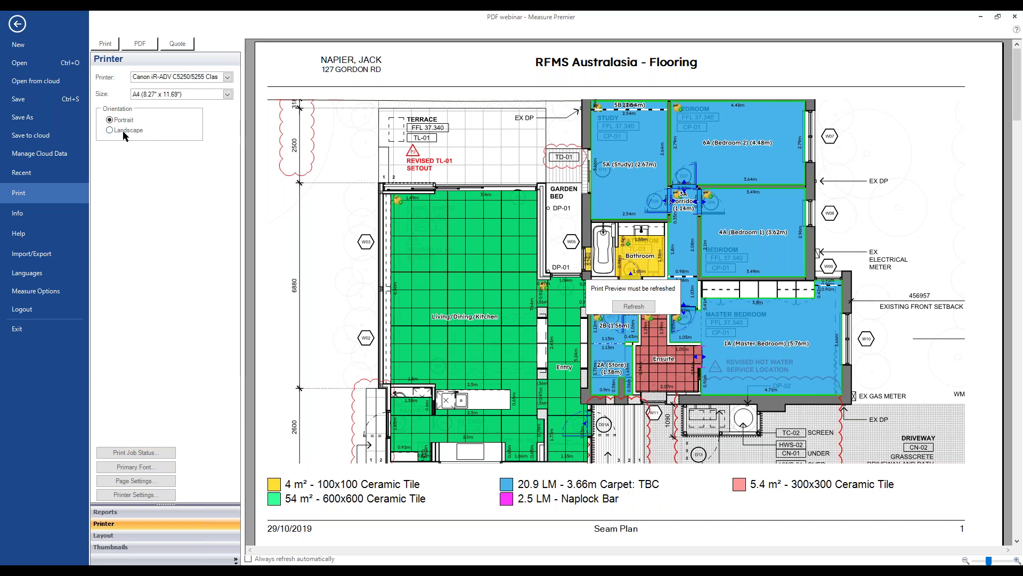
left_click(130, 511)
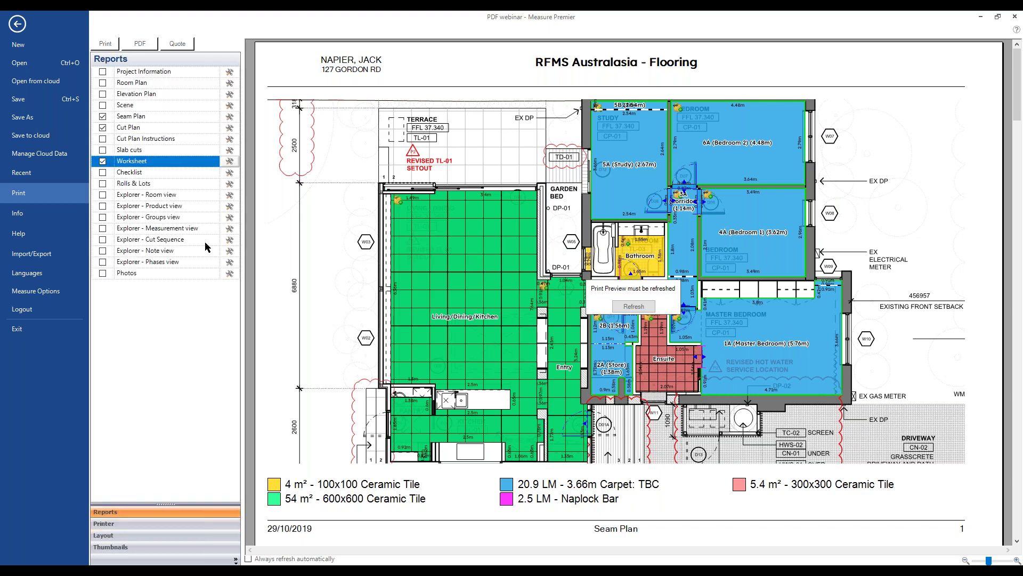
Try the Default orientation in the Seam Plan report properties and cancel the change
left_click(231, 118)
left_click(230, 120)
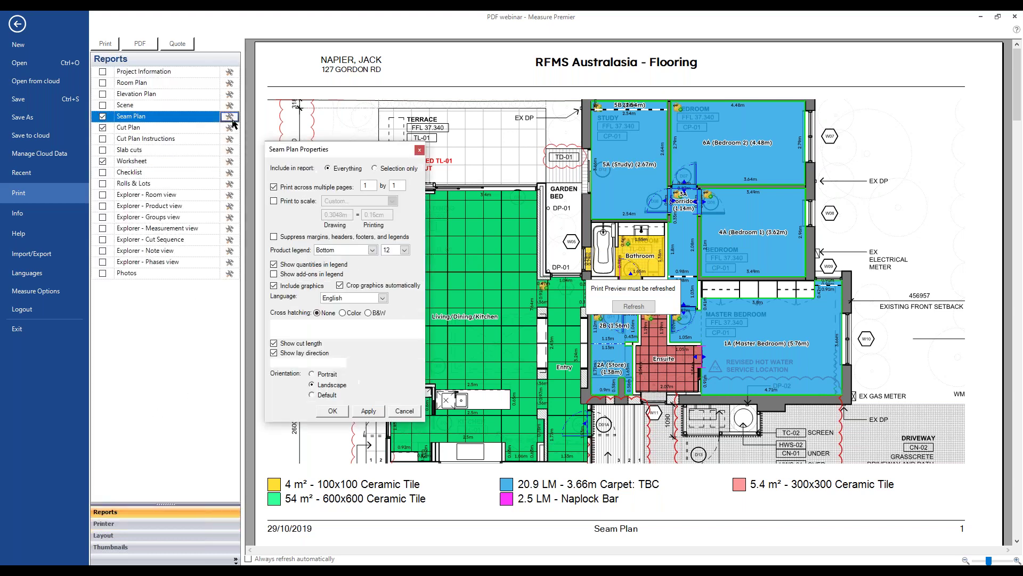
left_click(312, 395)
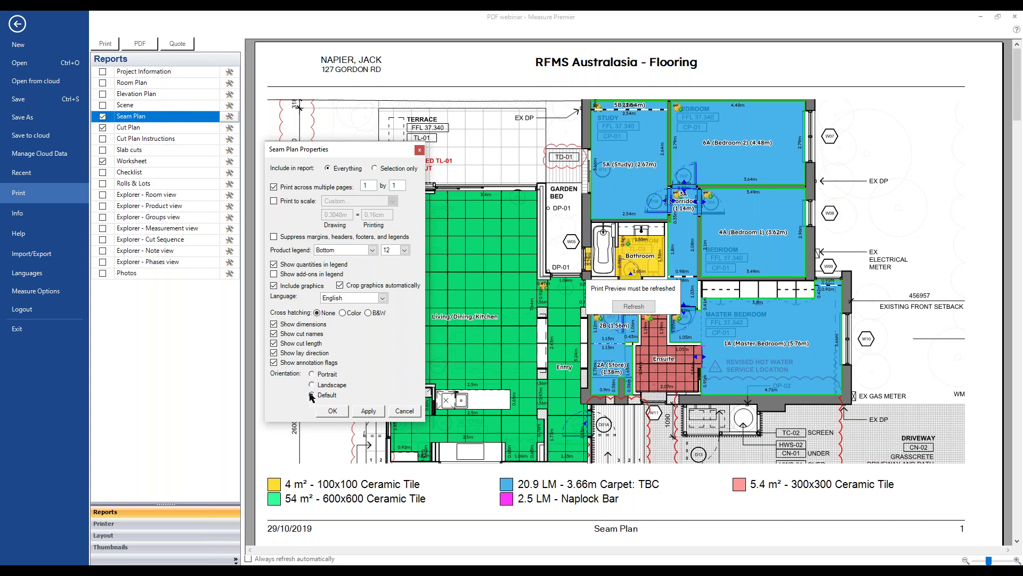
left_click(404, 411)
Review the available printers in the printer settings without choosing another one, and go back to the report list
left_click(107, 524)
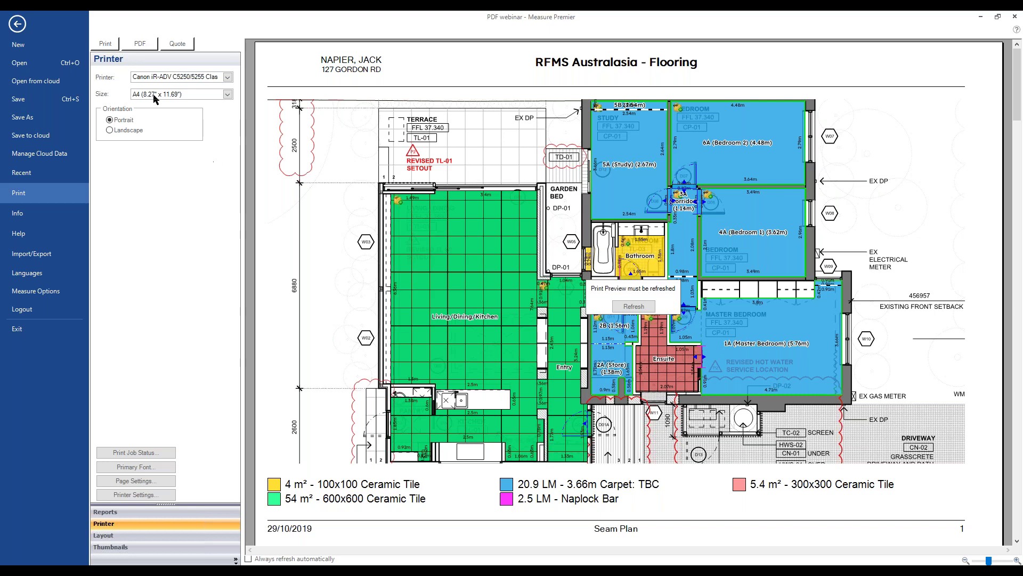
left_click(159, 79)
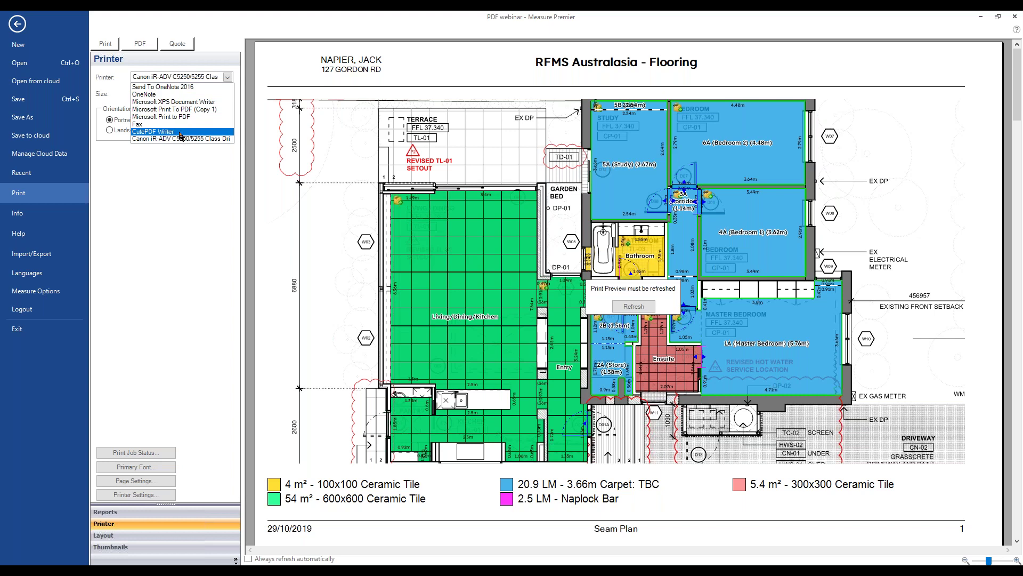
left_click(156, 171)
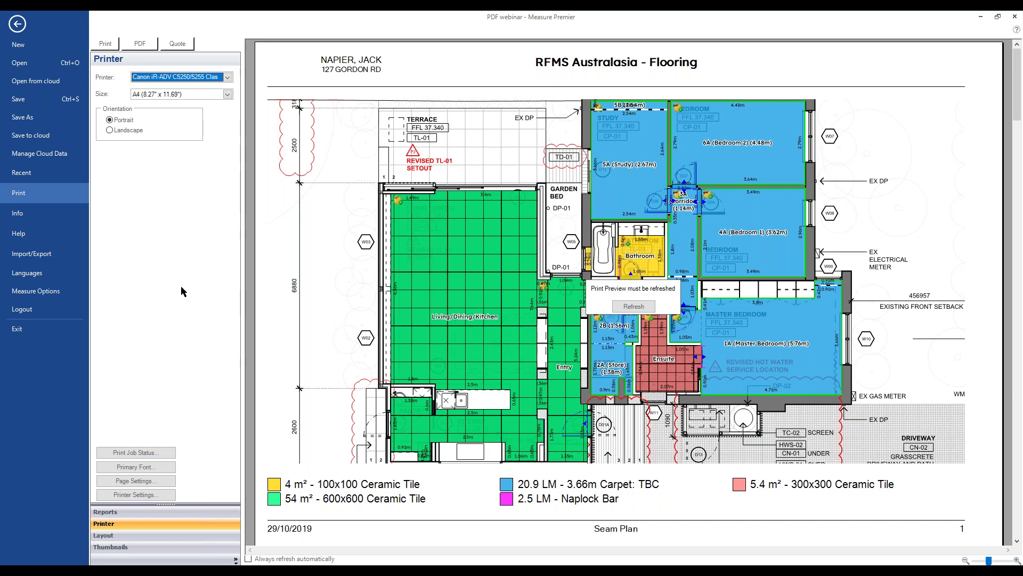
left_click(163, 513)
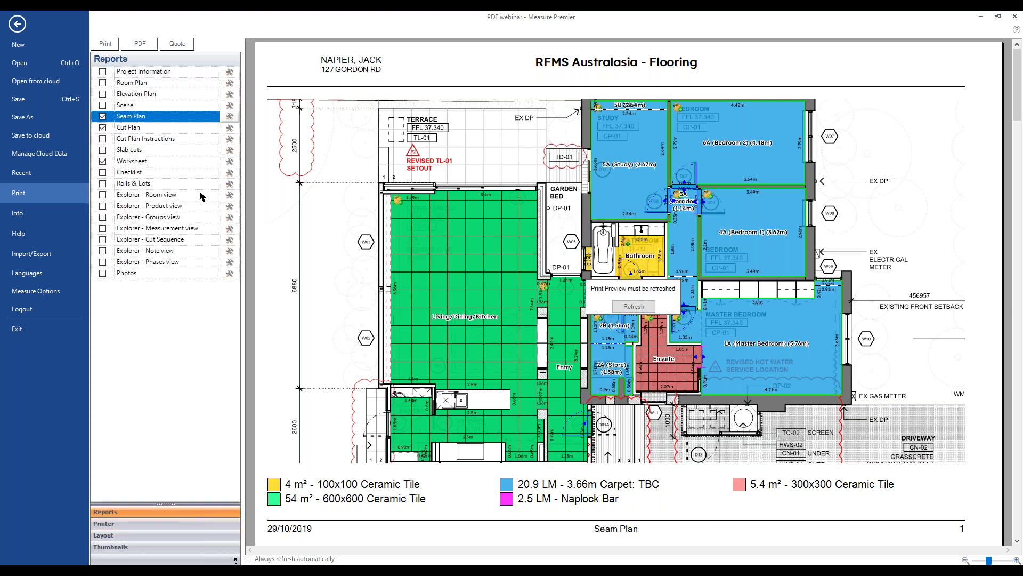